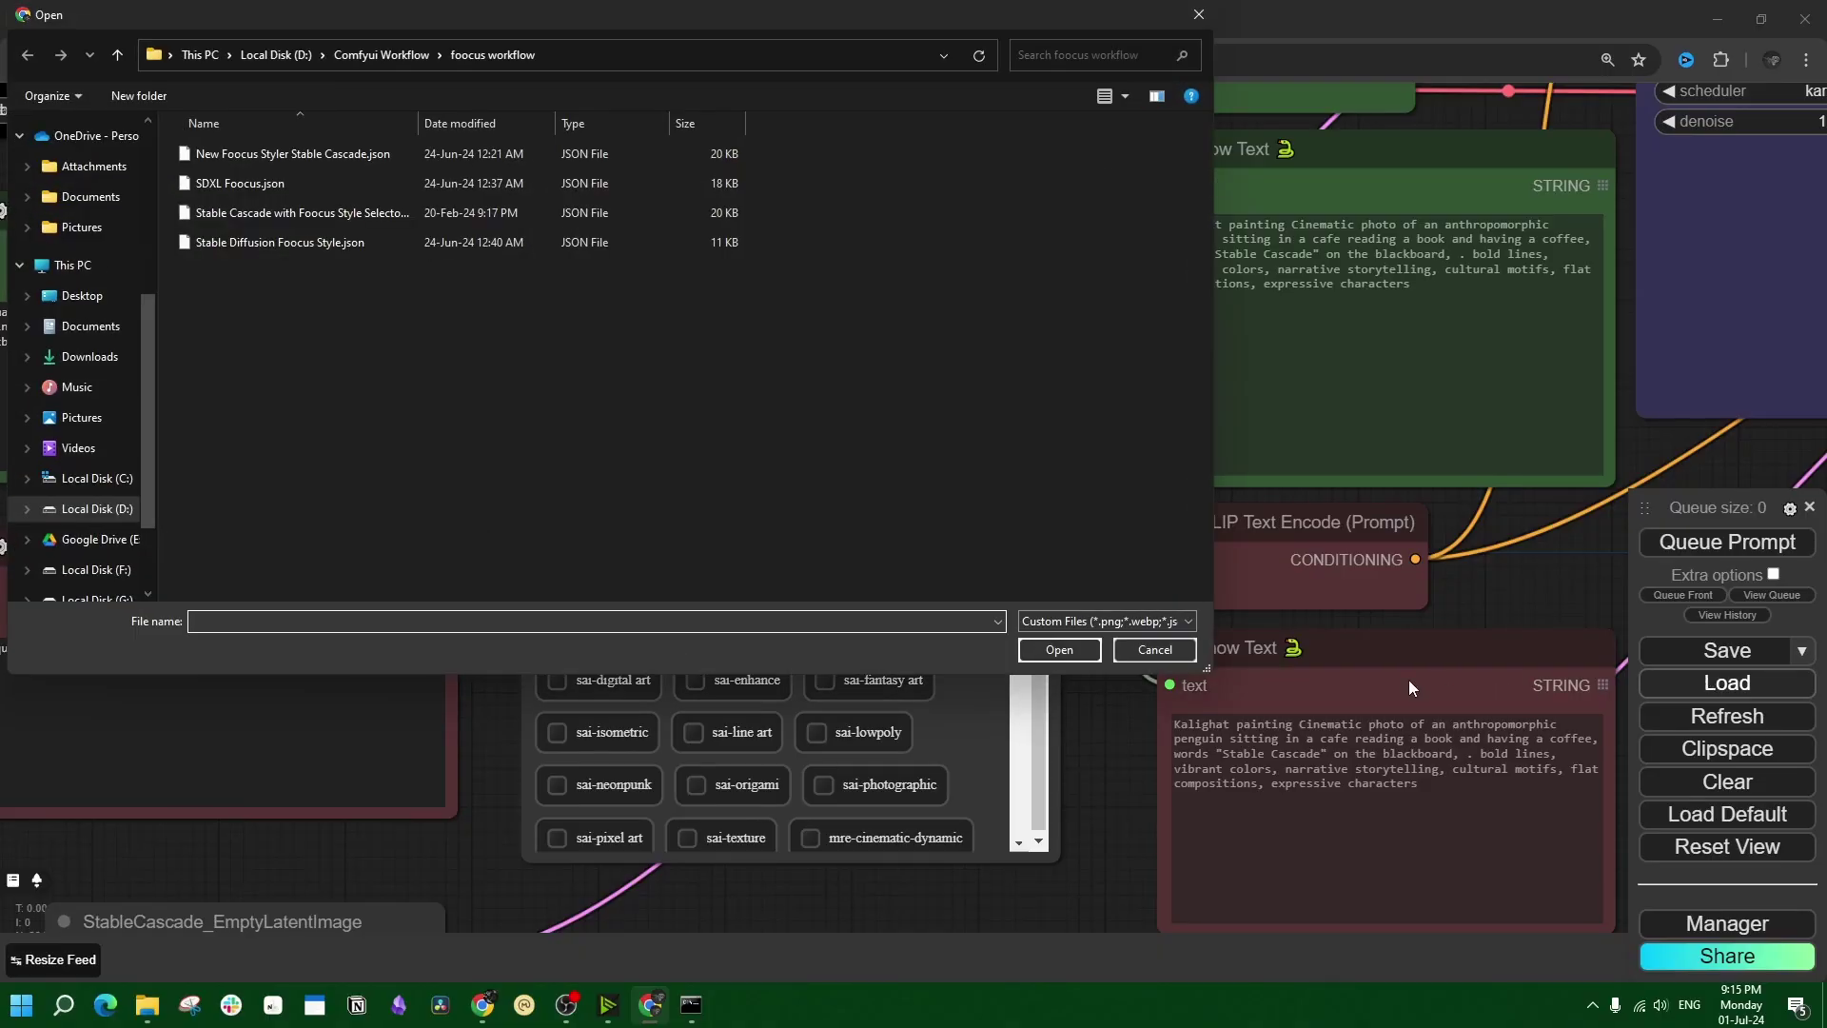
Dismiss the Open dialog and zoom out to reveal the Preview Image node.
click(1153, 654)
scroll(1239, 682, down, 5)
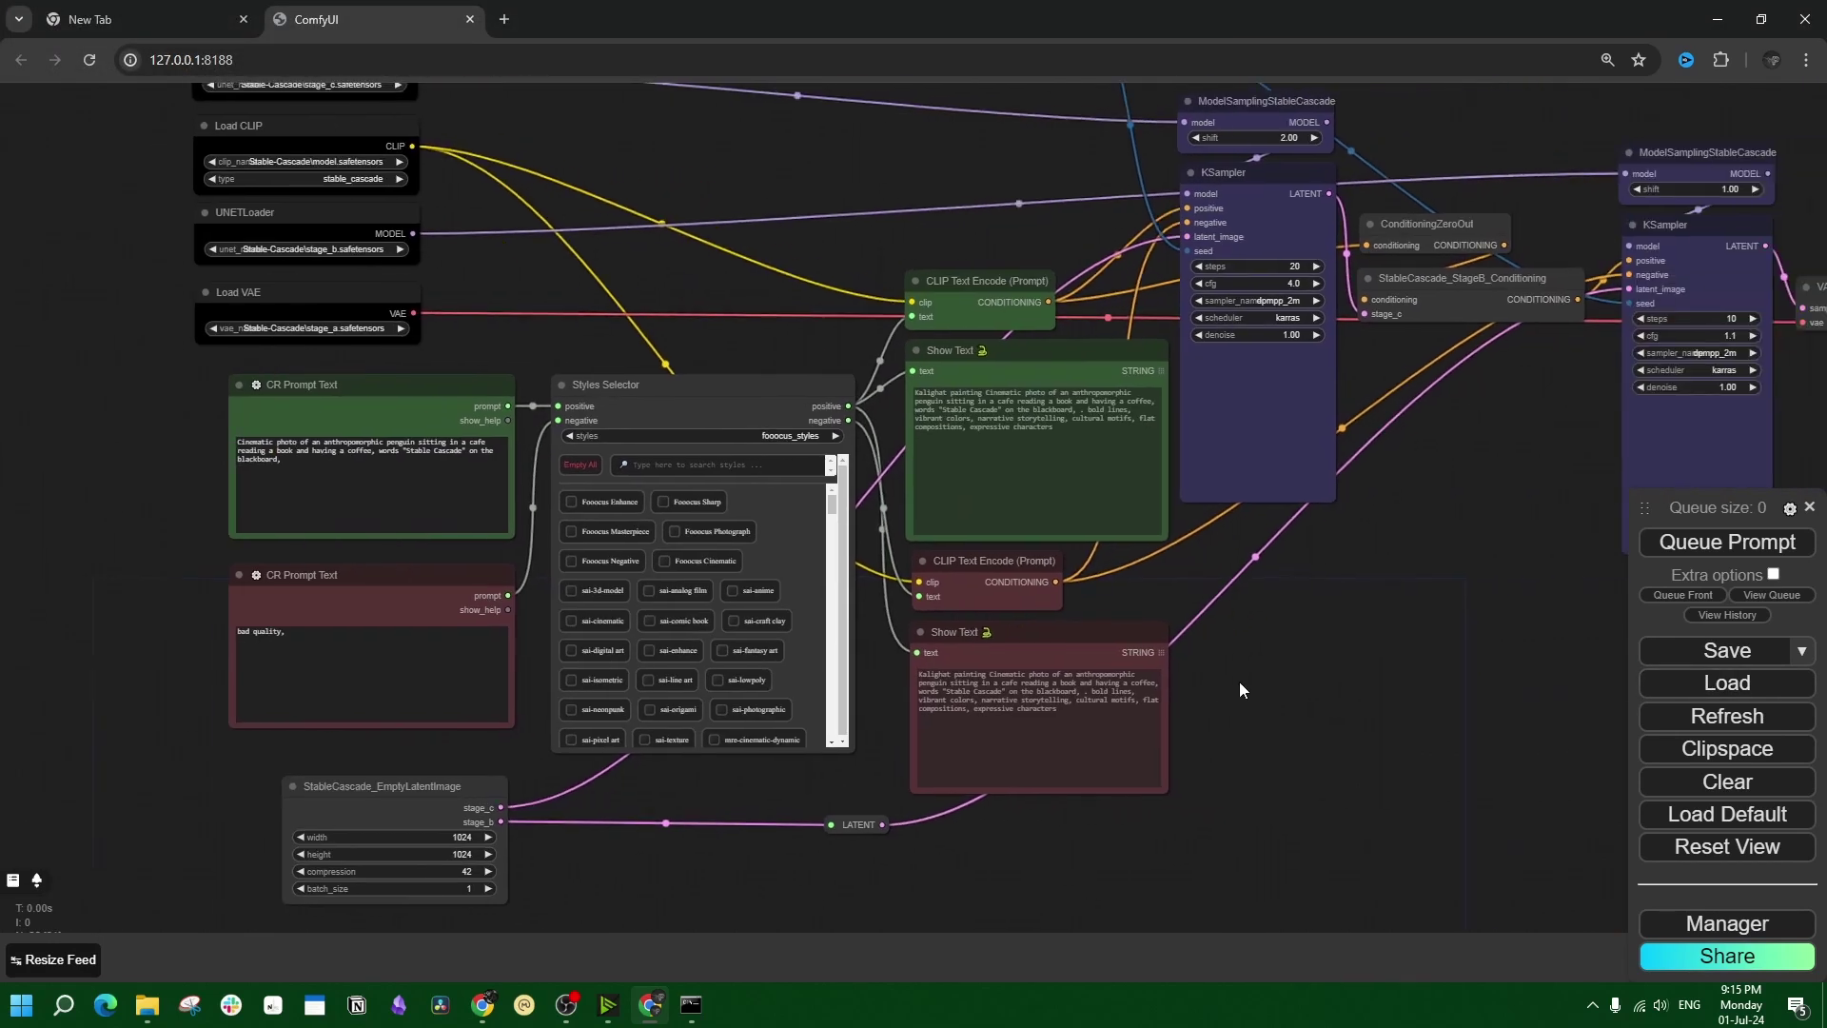
drag(1239, 681, 1108, 685)
scroll(1108, 685, down, 1)
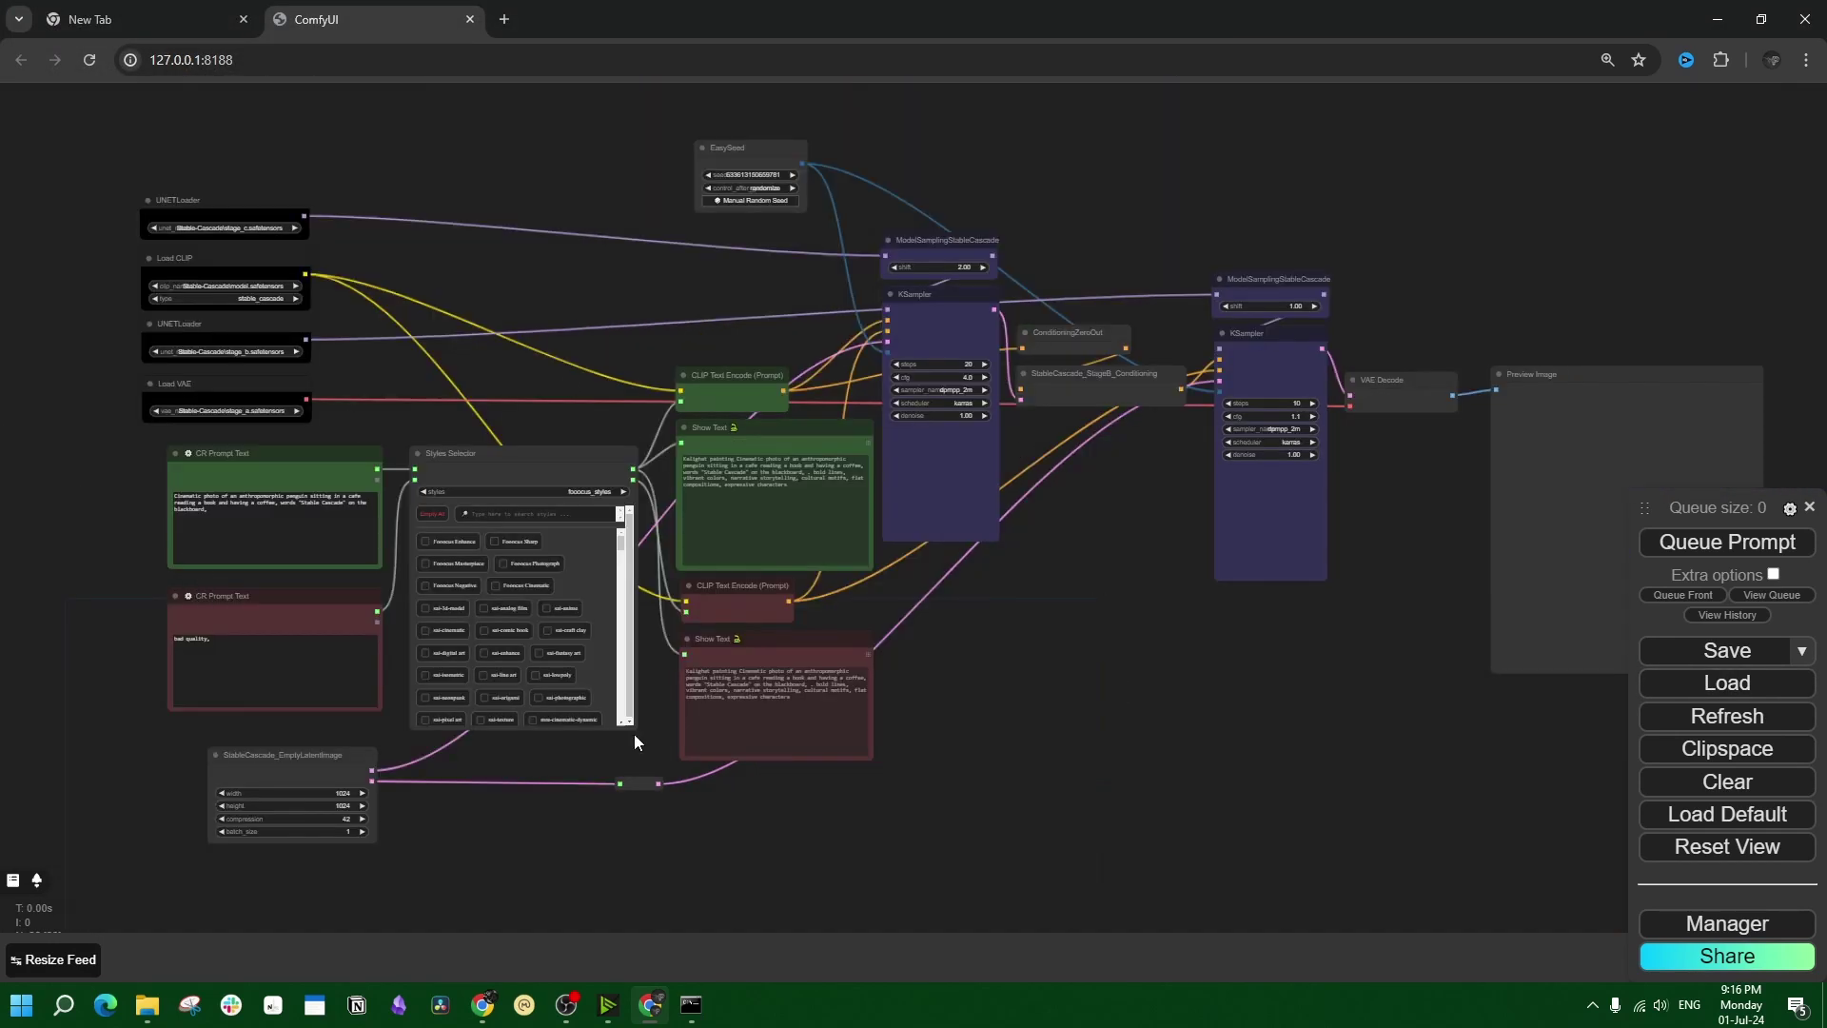
Check Manager's Install Missing Custom Nodes list, find it empty, and close it.
click(1714, 926)
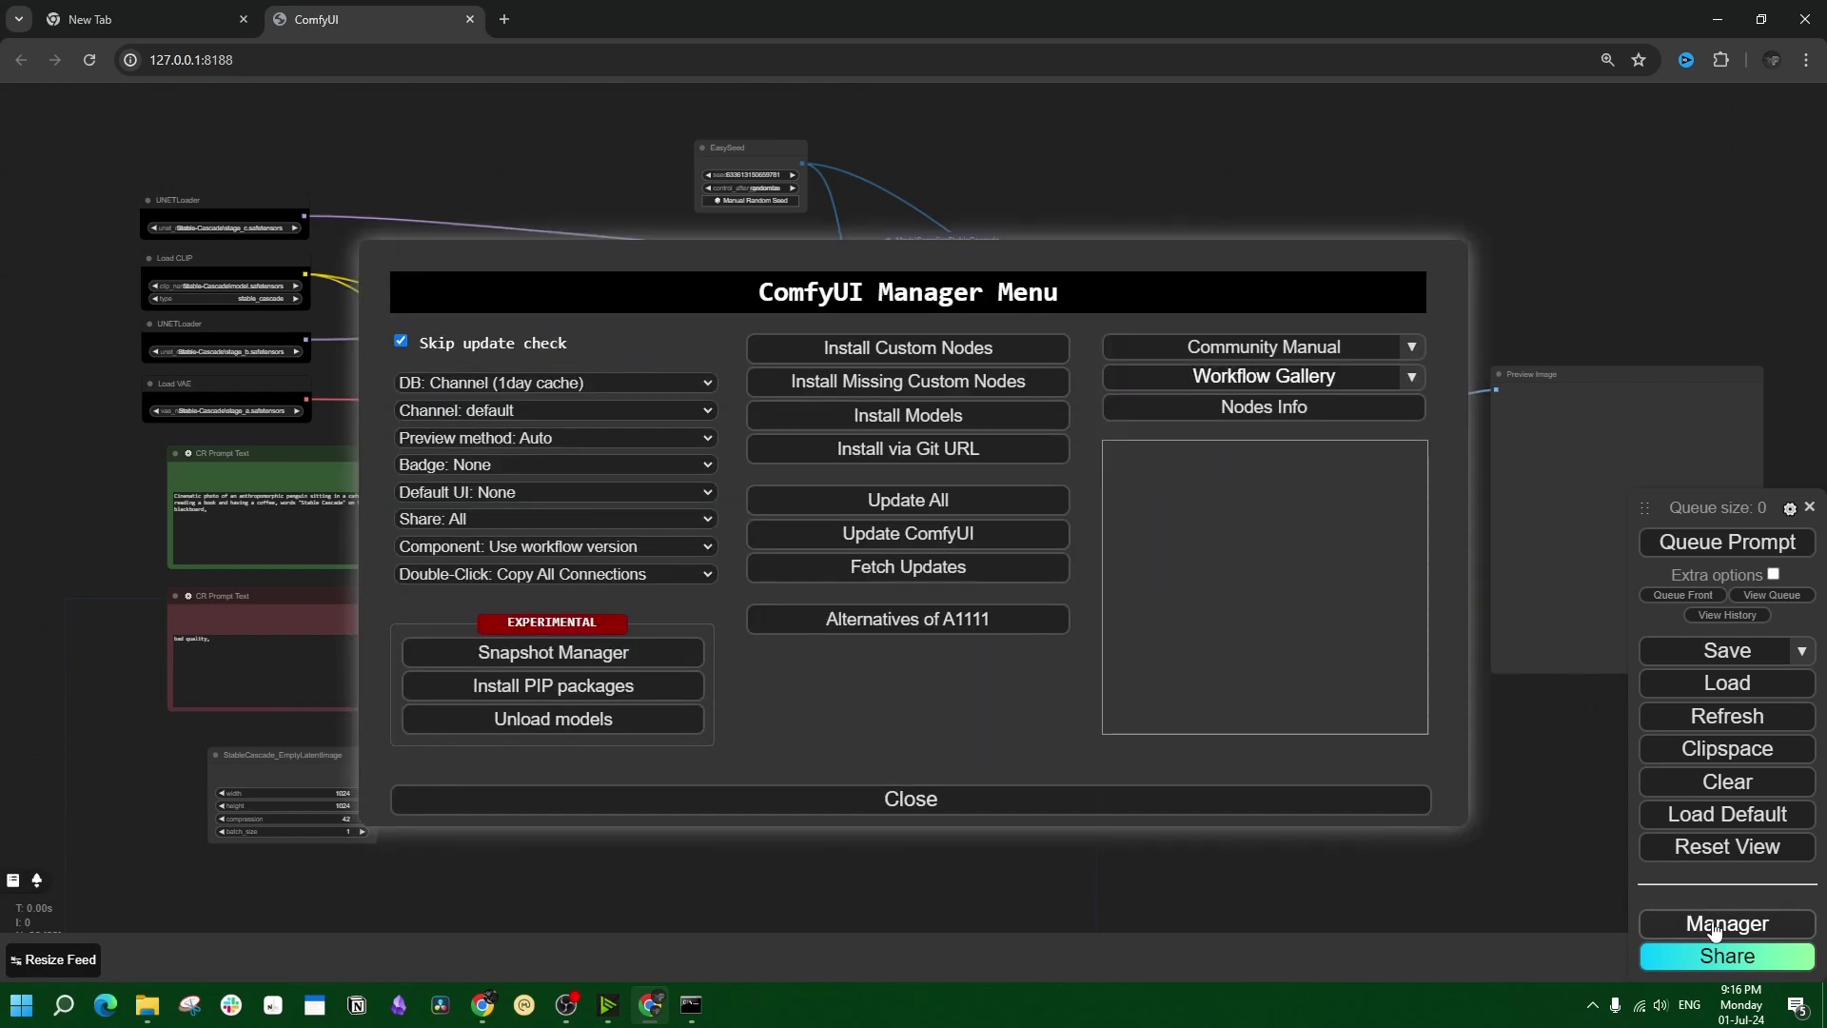
click(864, 385)
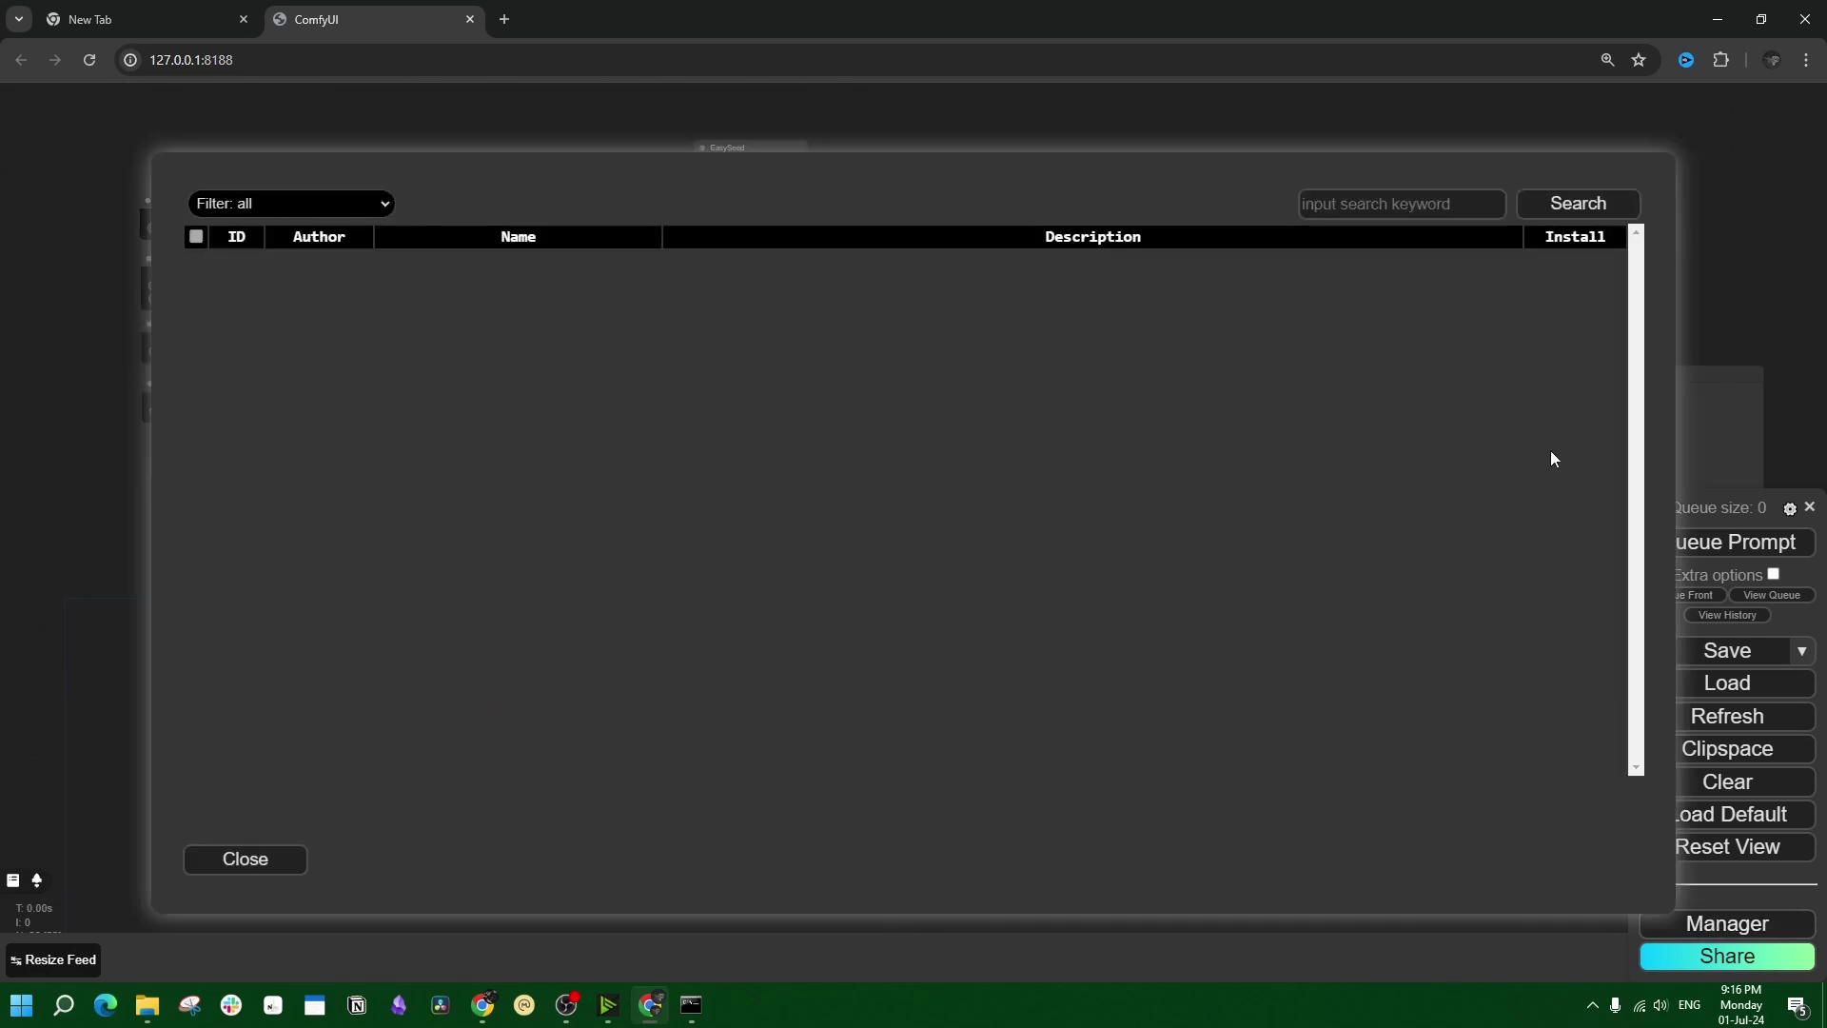
key(Escape)
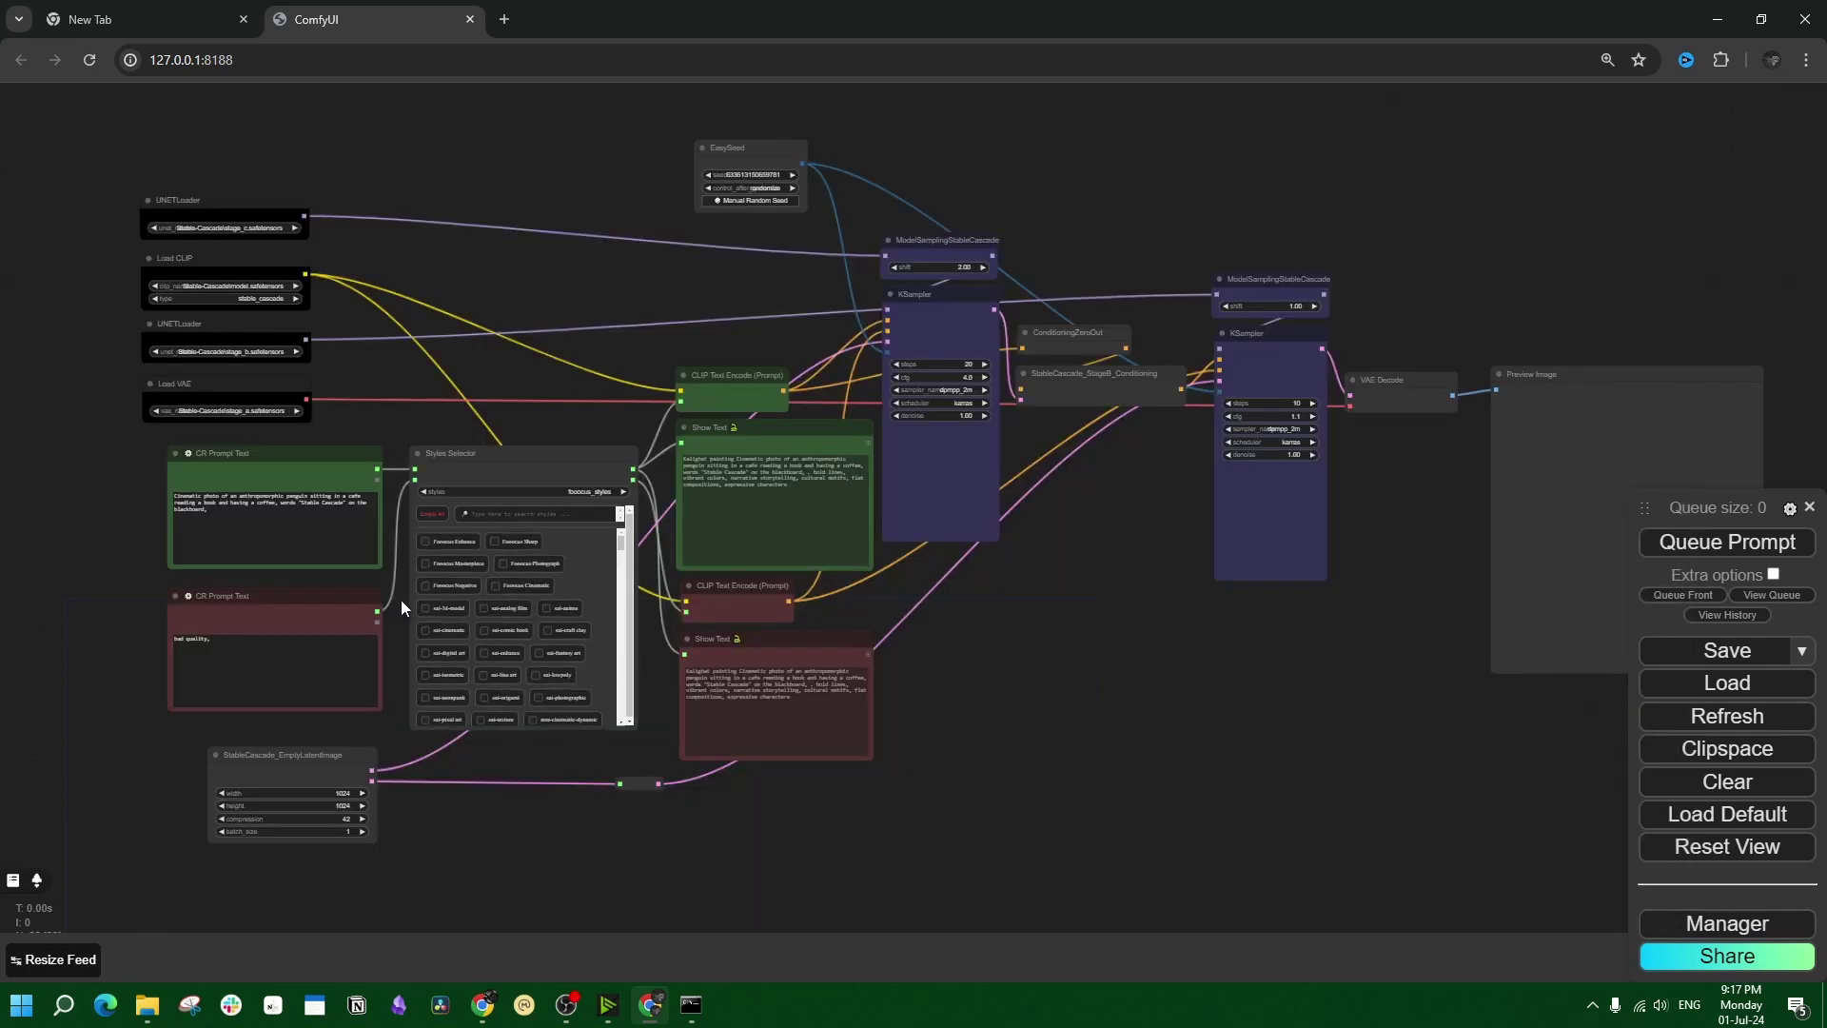
Zoom into the Styles Selector, keep the fooocus_styles set, and browse its style list.
scroll(529, 456, up, 5)
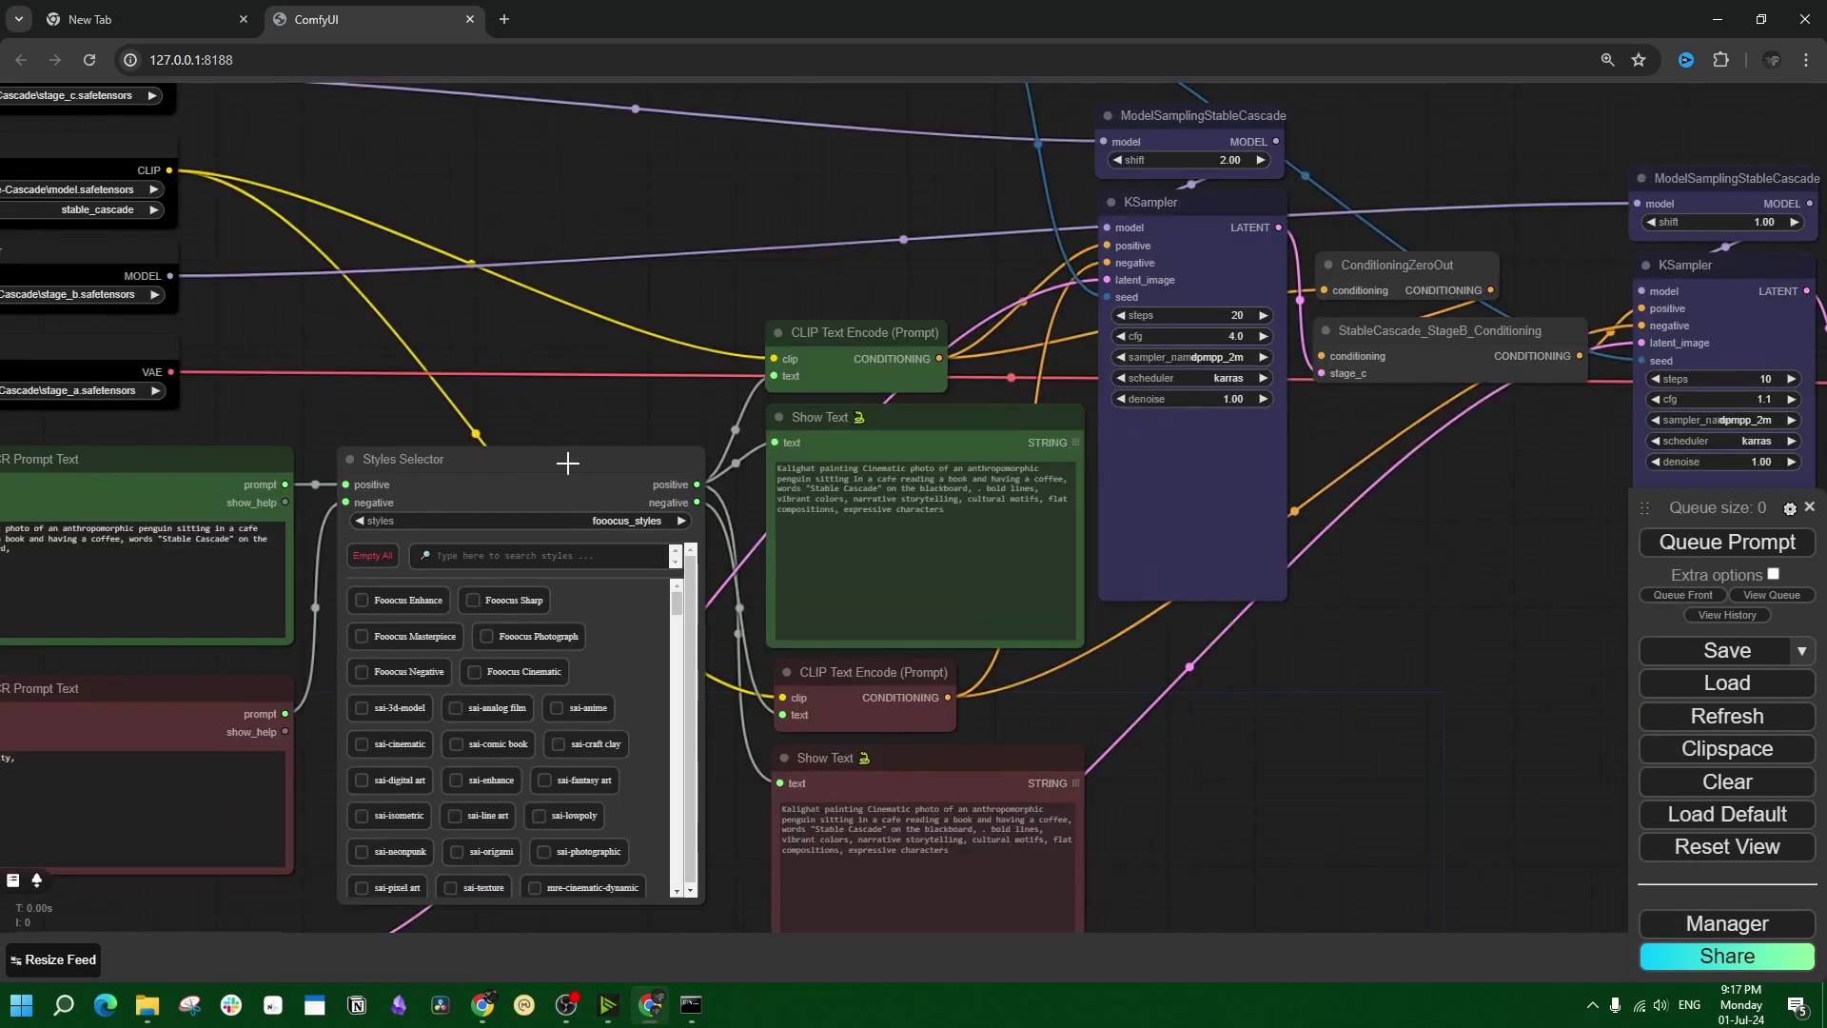
scroll(574, 443, up, 2)
drag(586, 406, 716, 225)
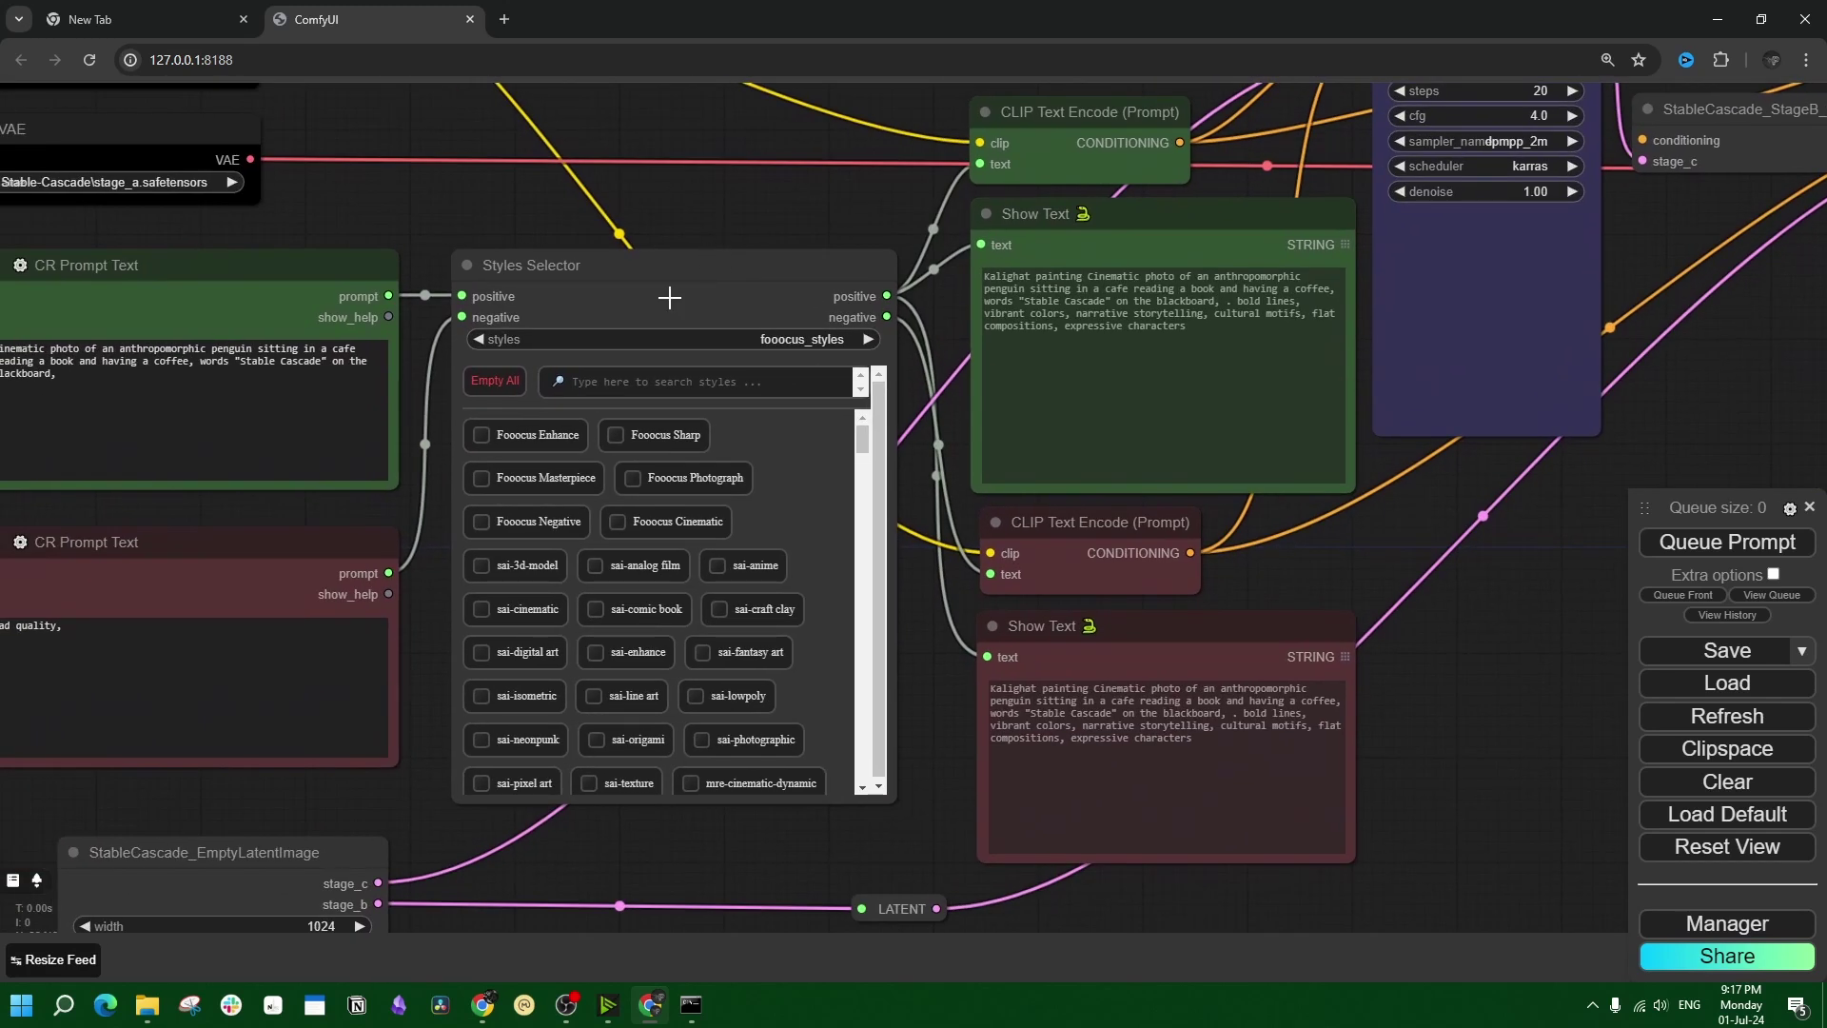
click(776, 340)
click(769, 195)
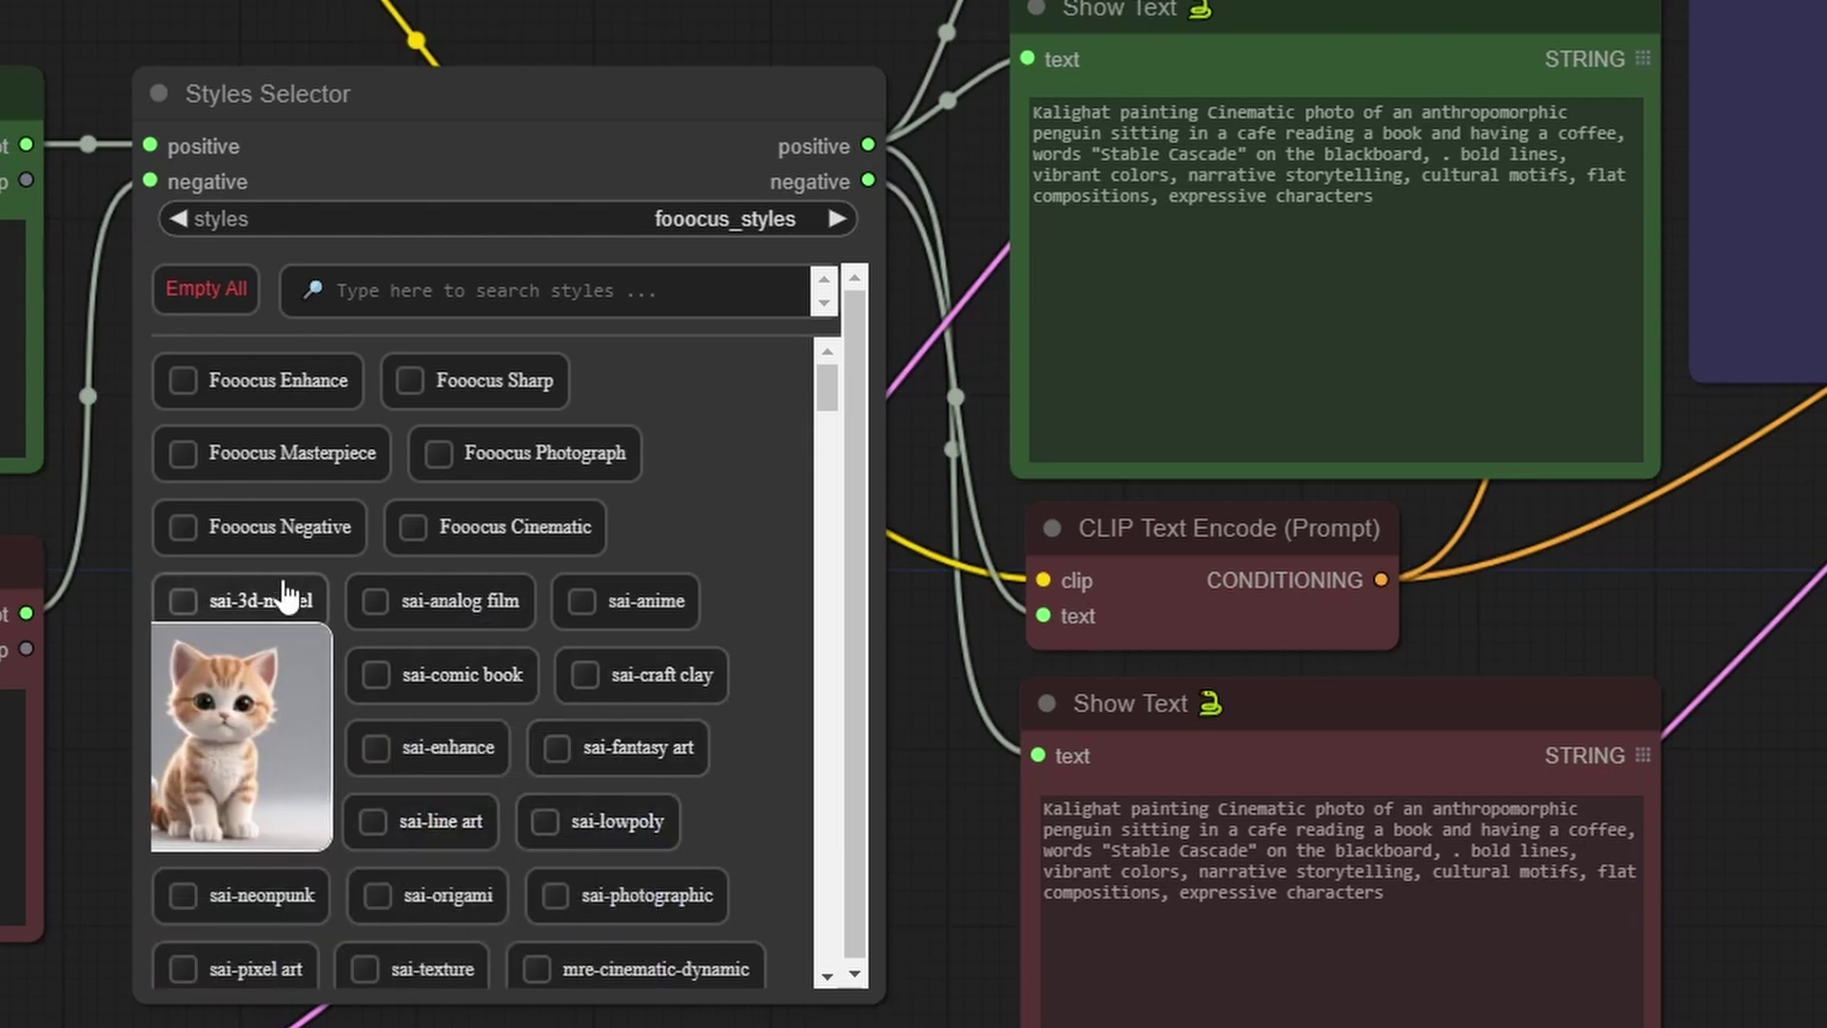
scroll(567, 539, down, 3)
scroll(602, 680, up, 4)
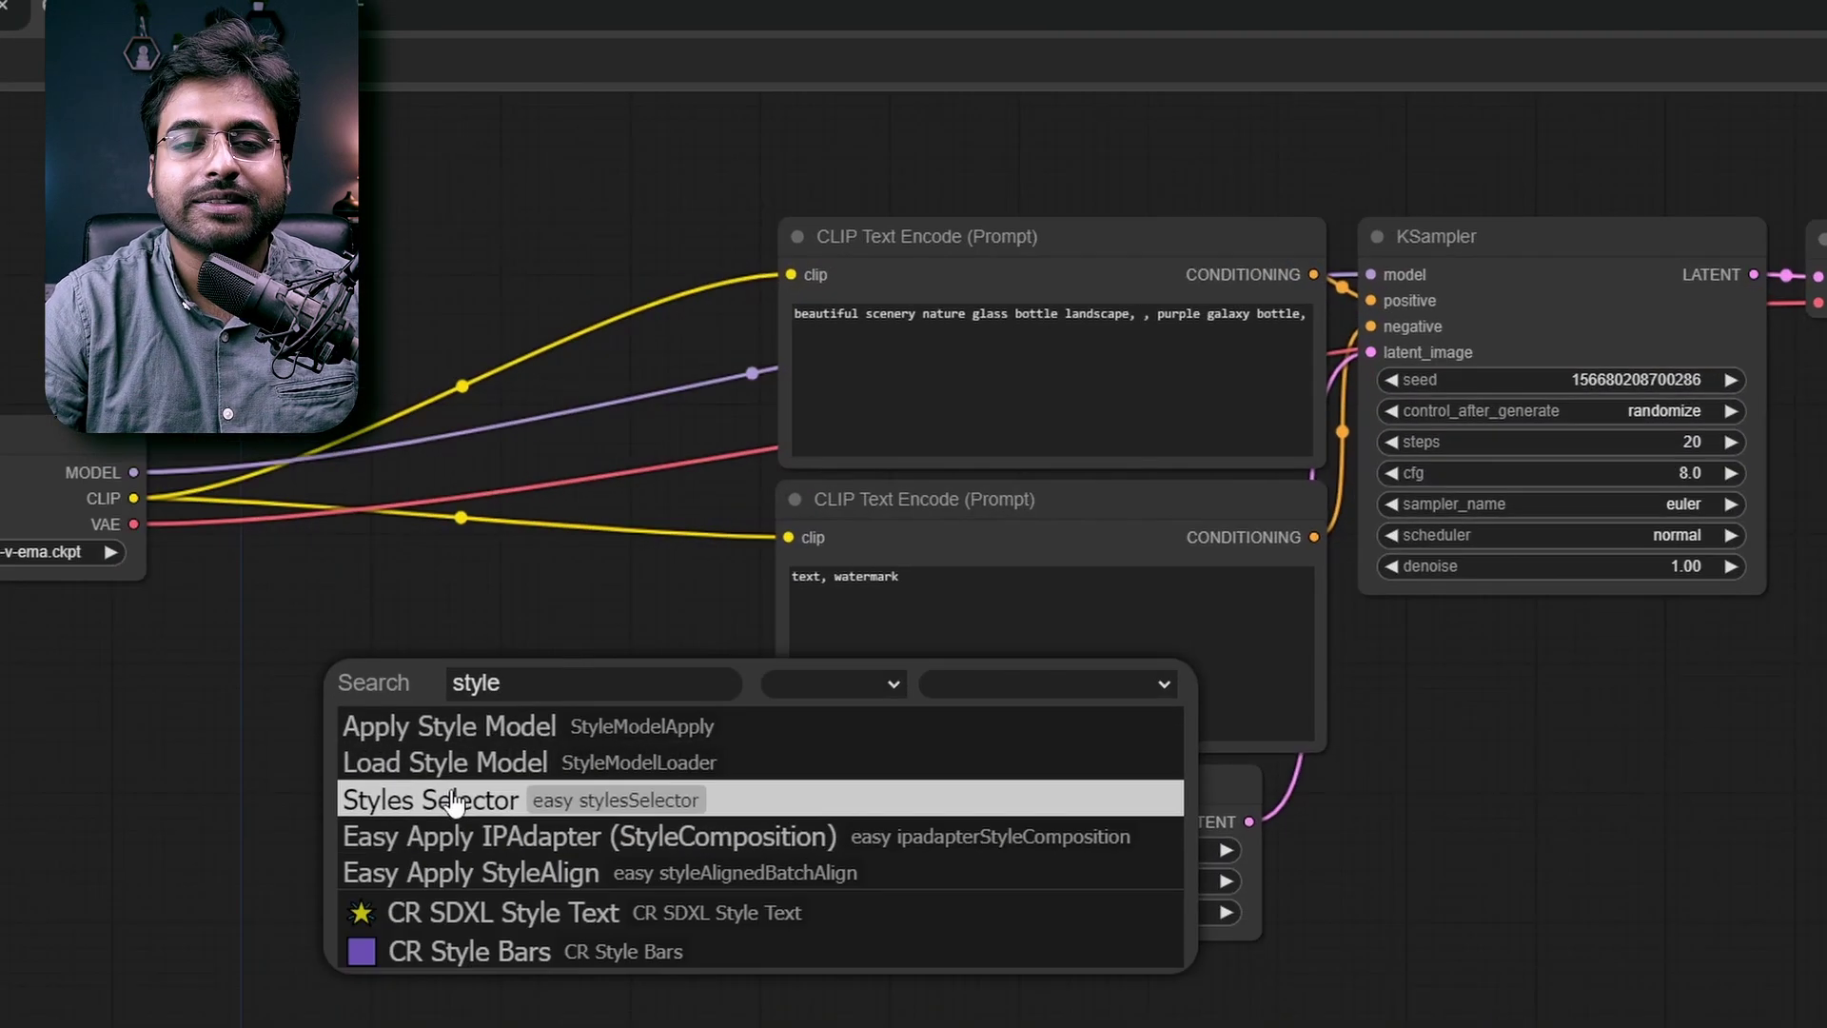
Add a Styles Selector node below-left of the prompt nodes.
click(559, 605)
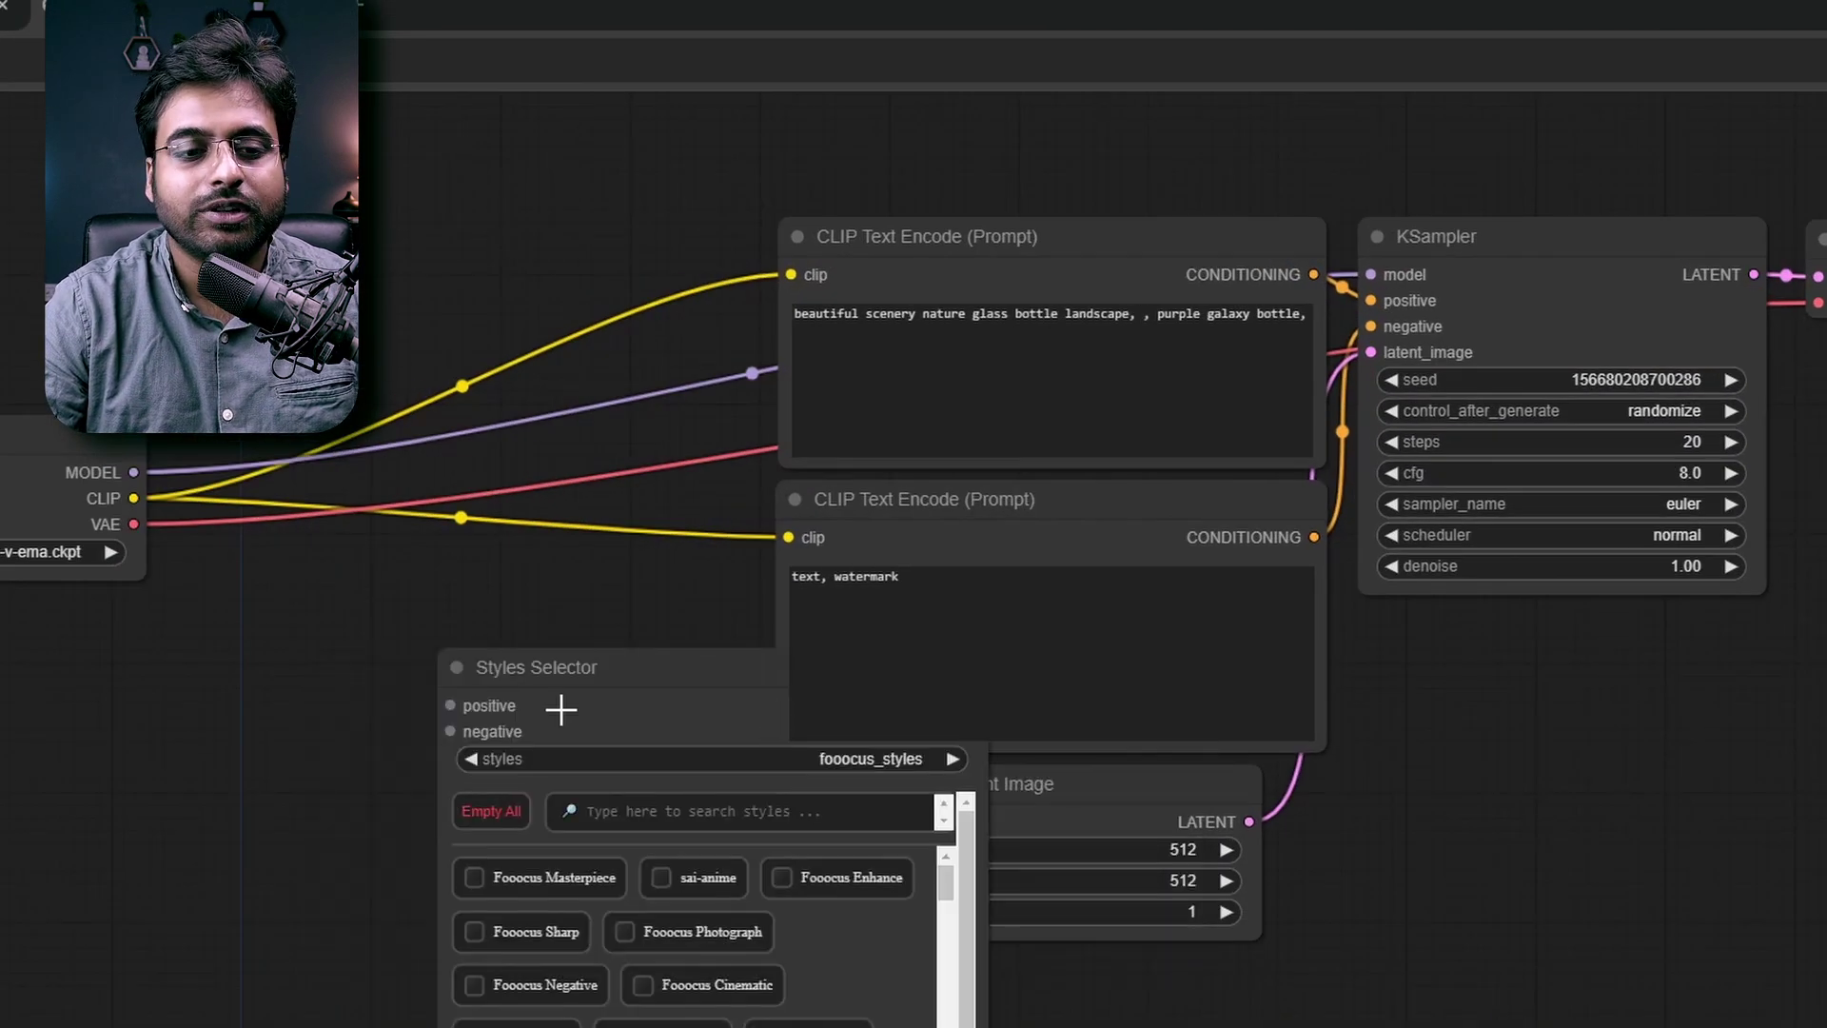
drag(579, 701, 272, 604)
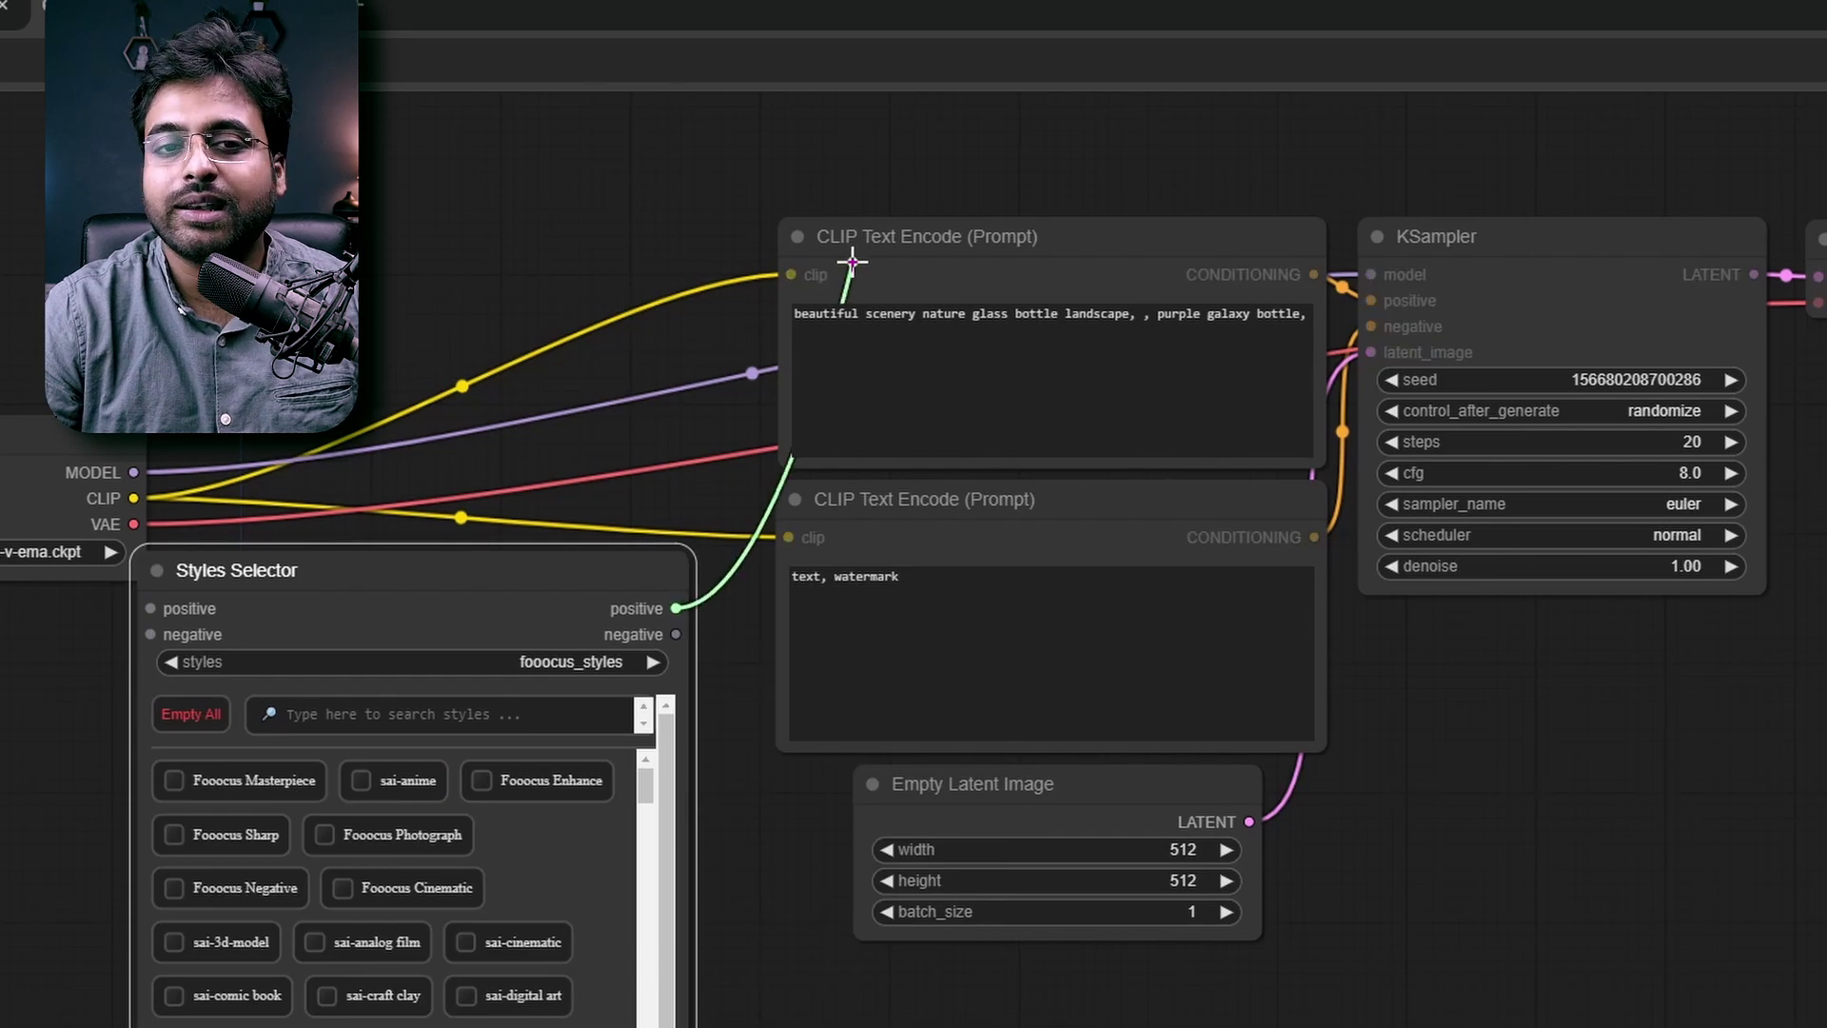
drag(852, 262, 853, 263)
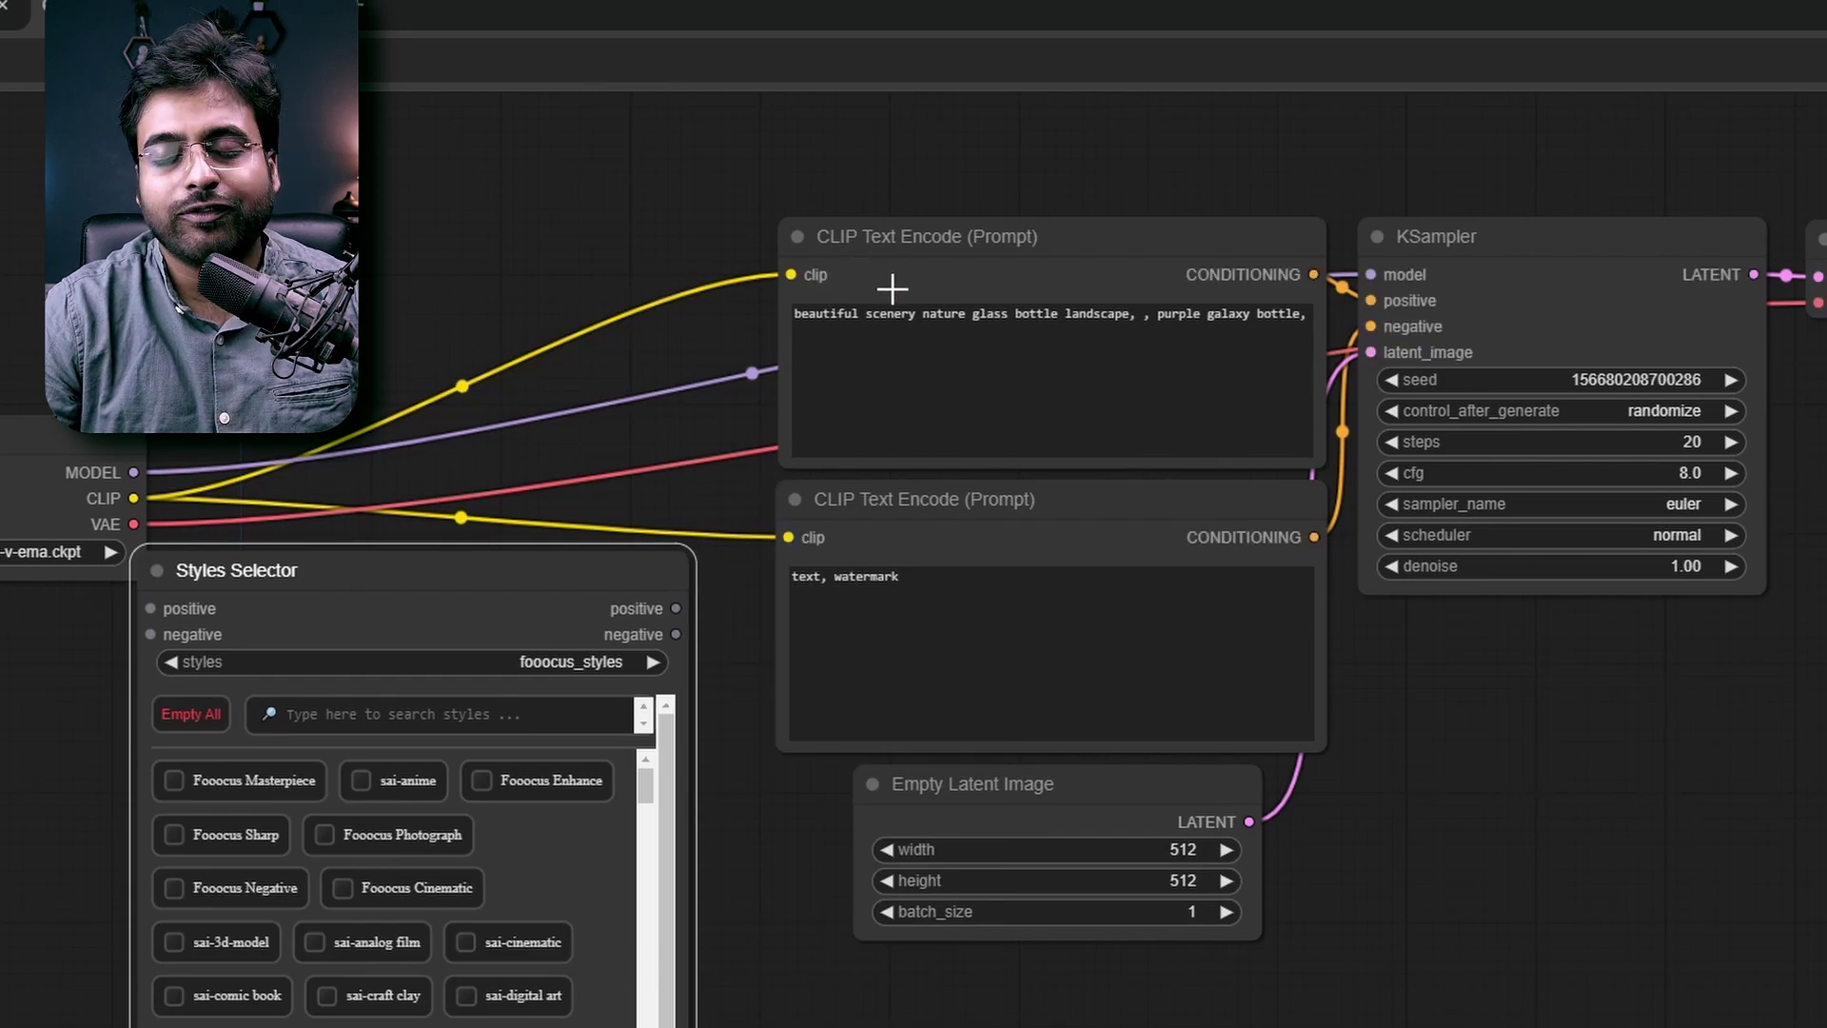
Convert the top CLIP Text Encode's text to an input and link the styled positive output to it.
right_click(892, 271)
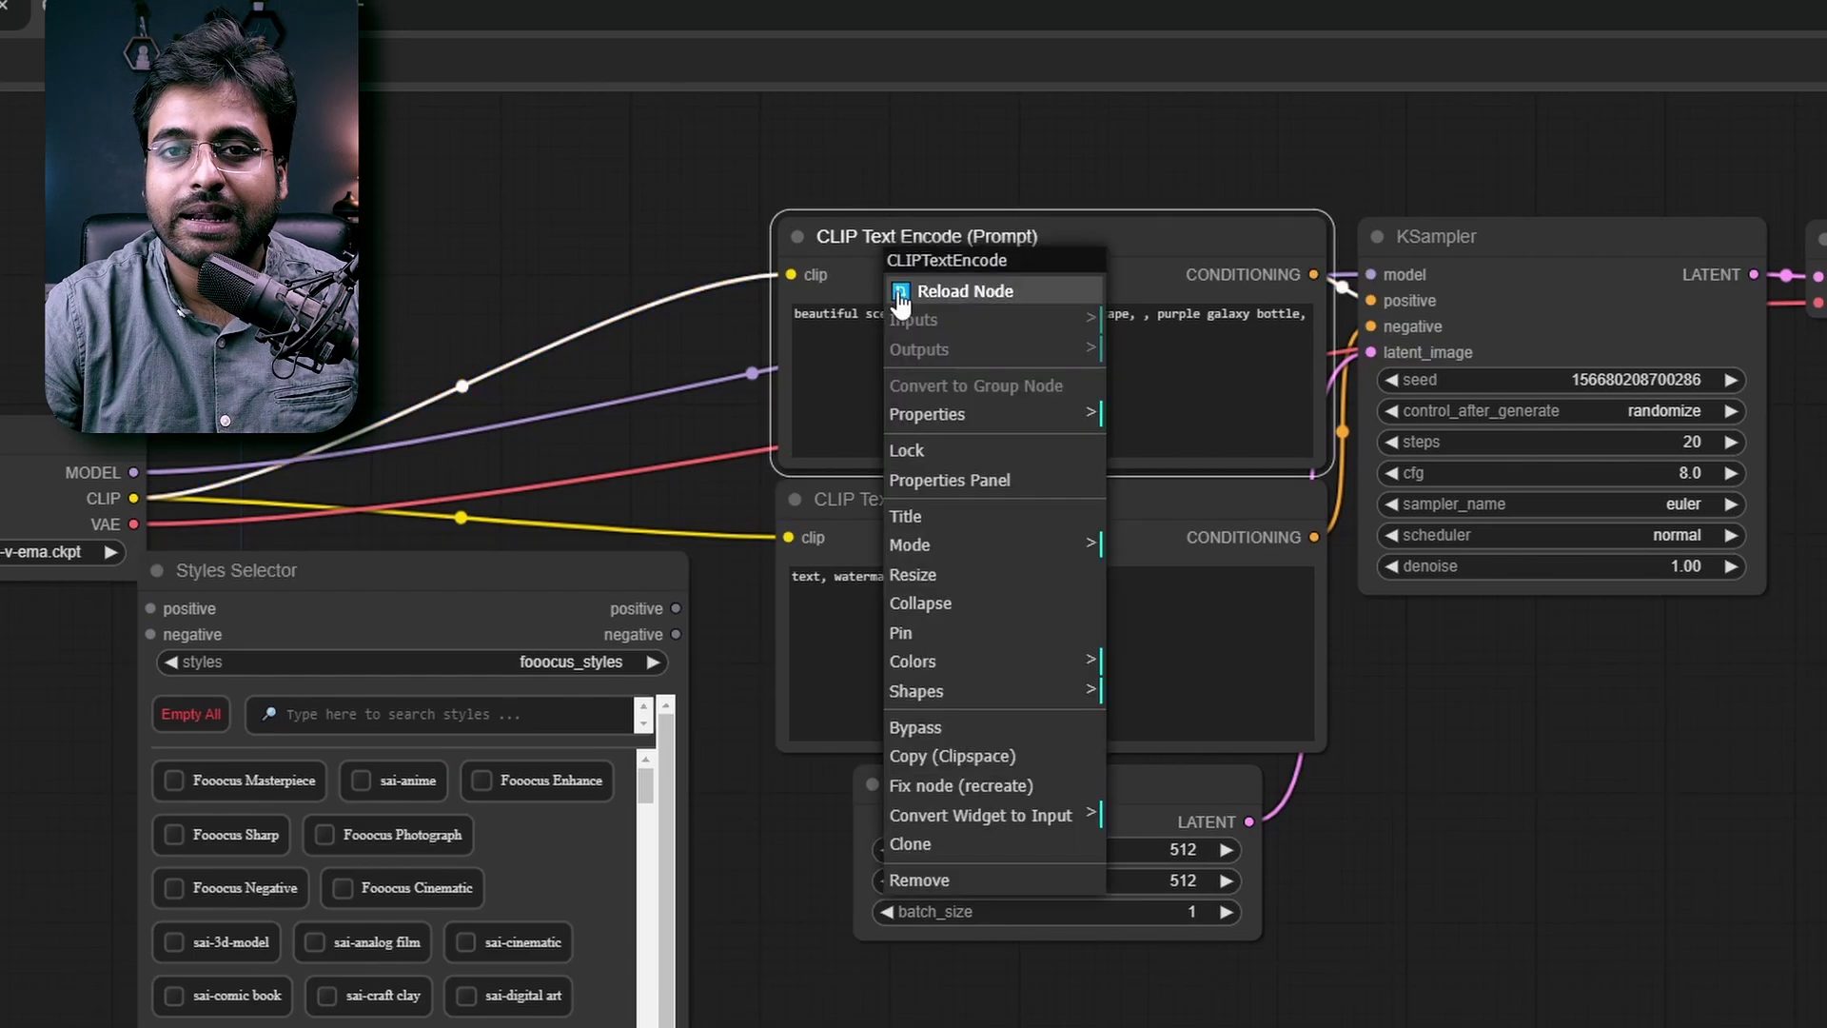
click(959, 819)
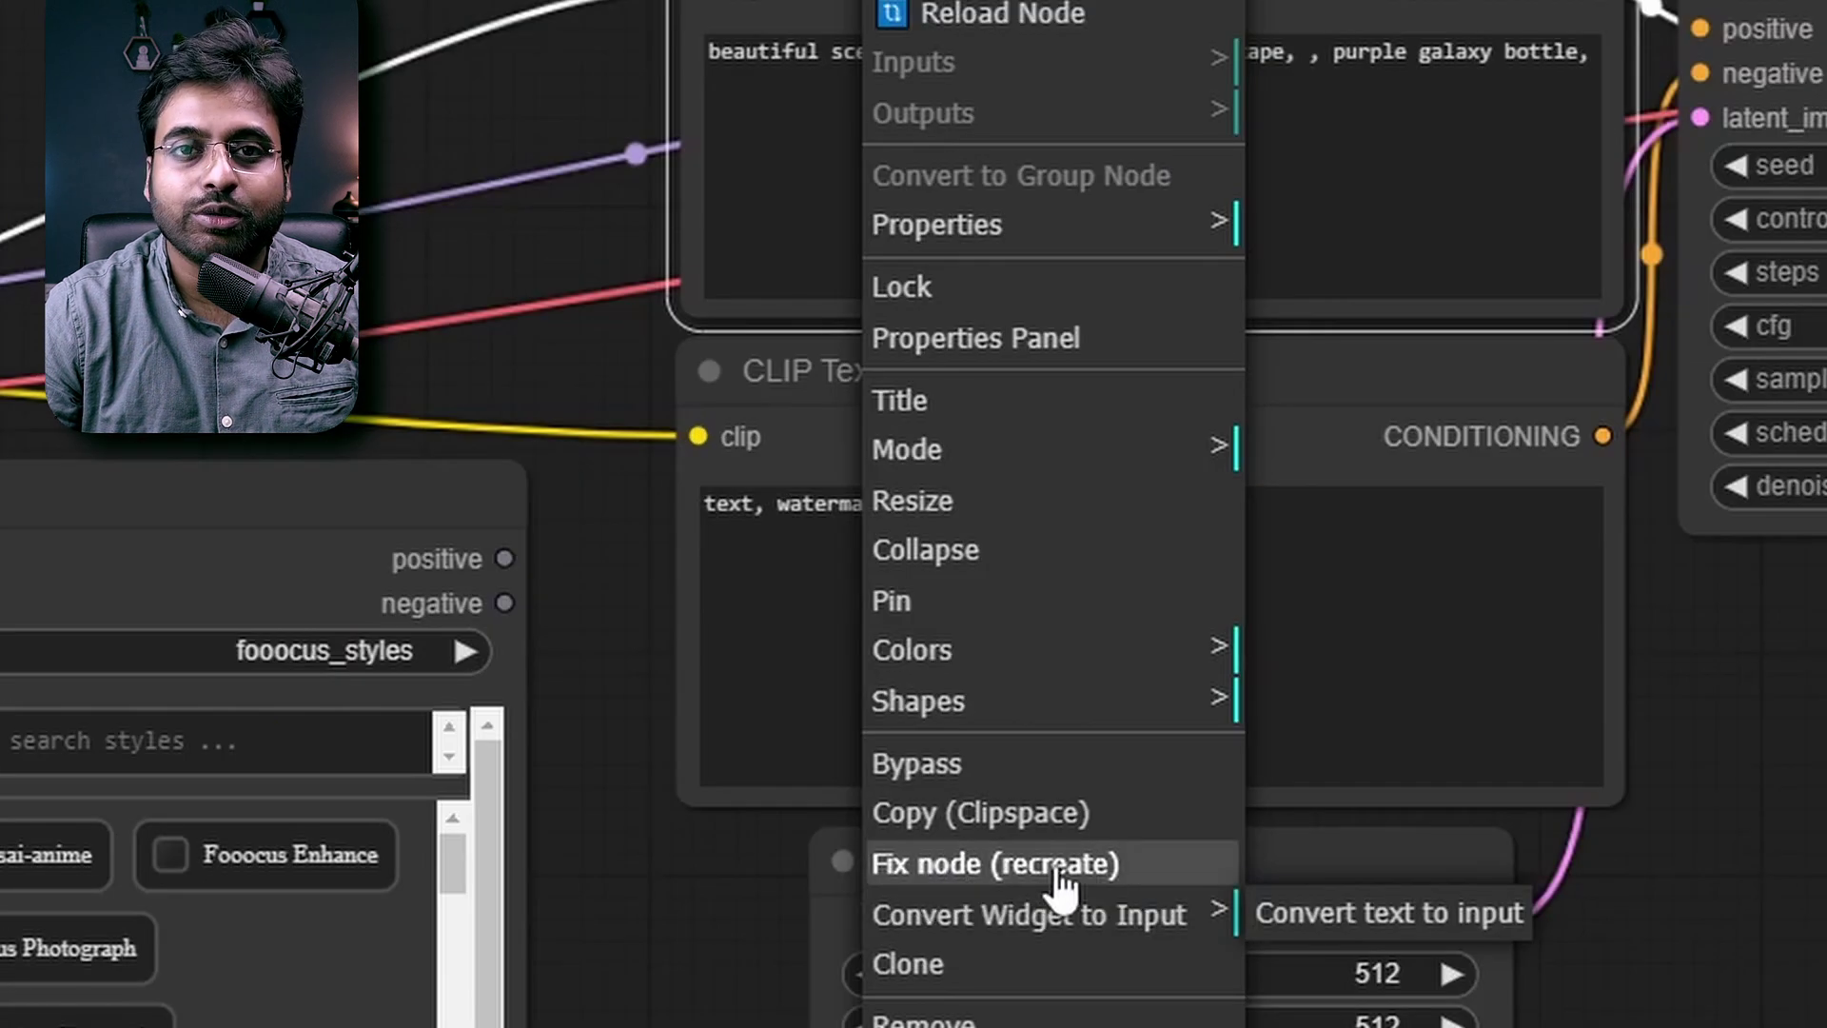
click(1339, 915)
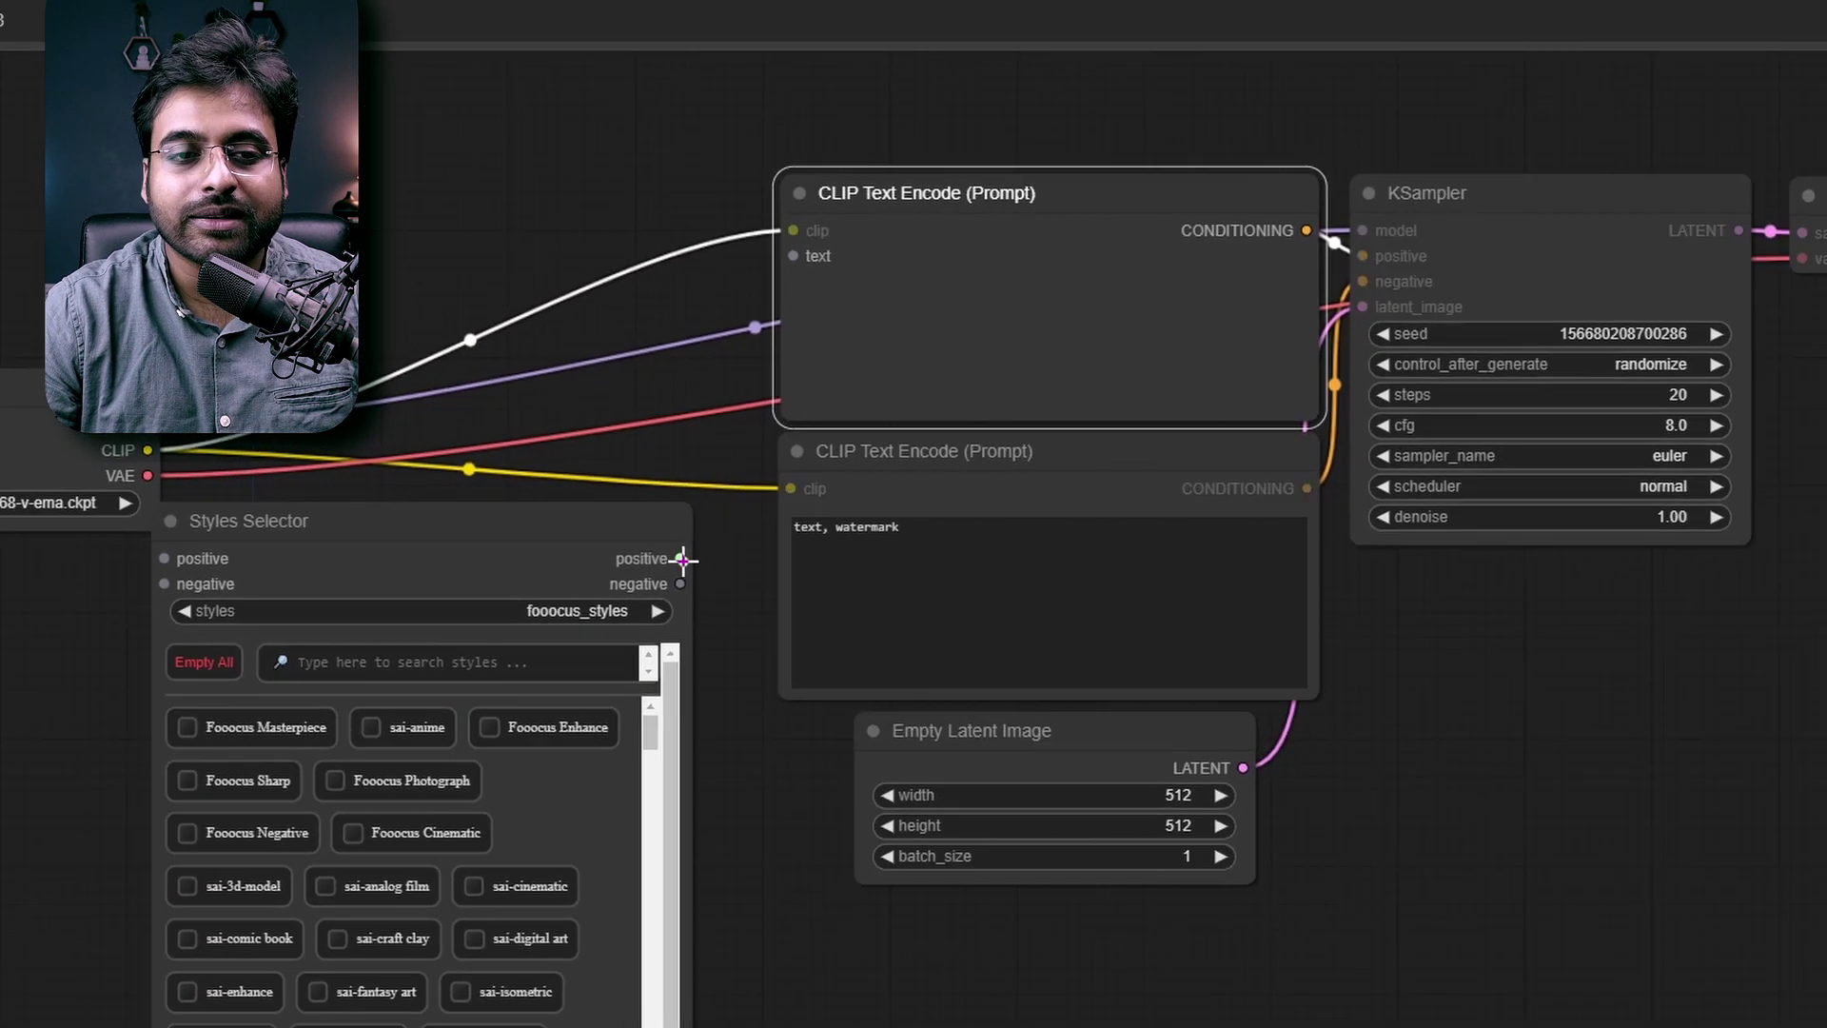
drag(549, 571, 668, 291)
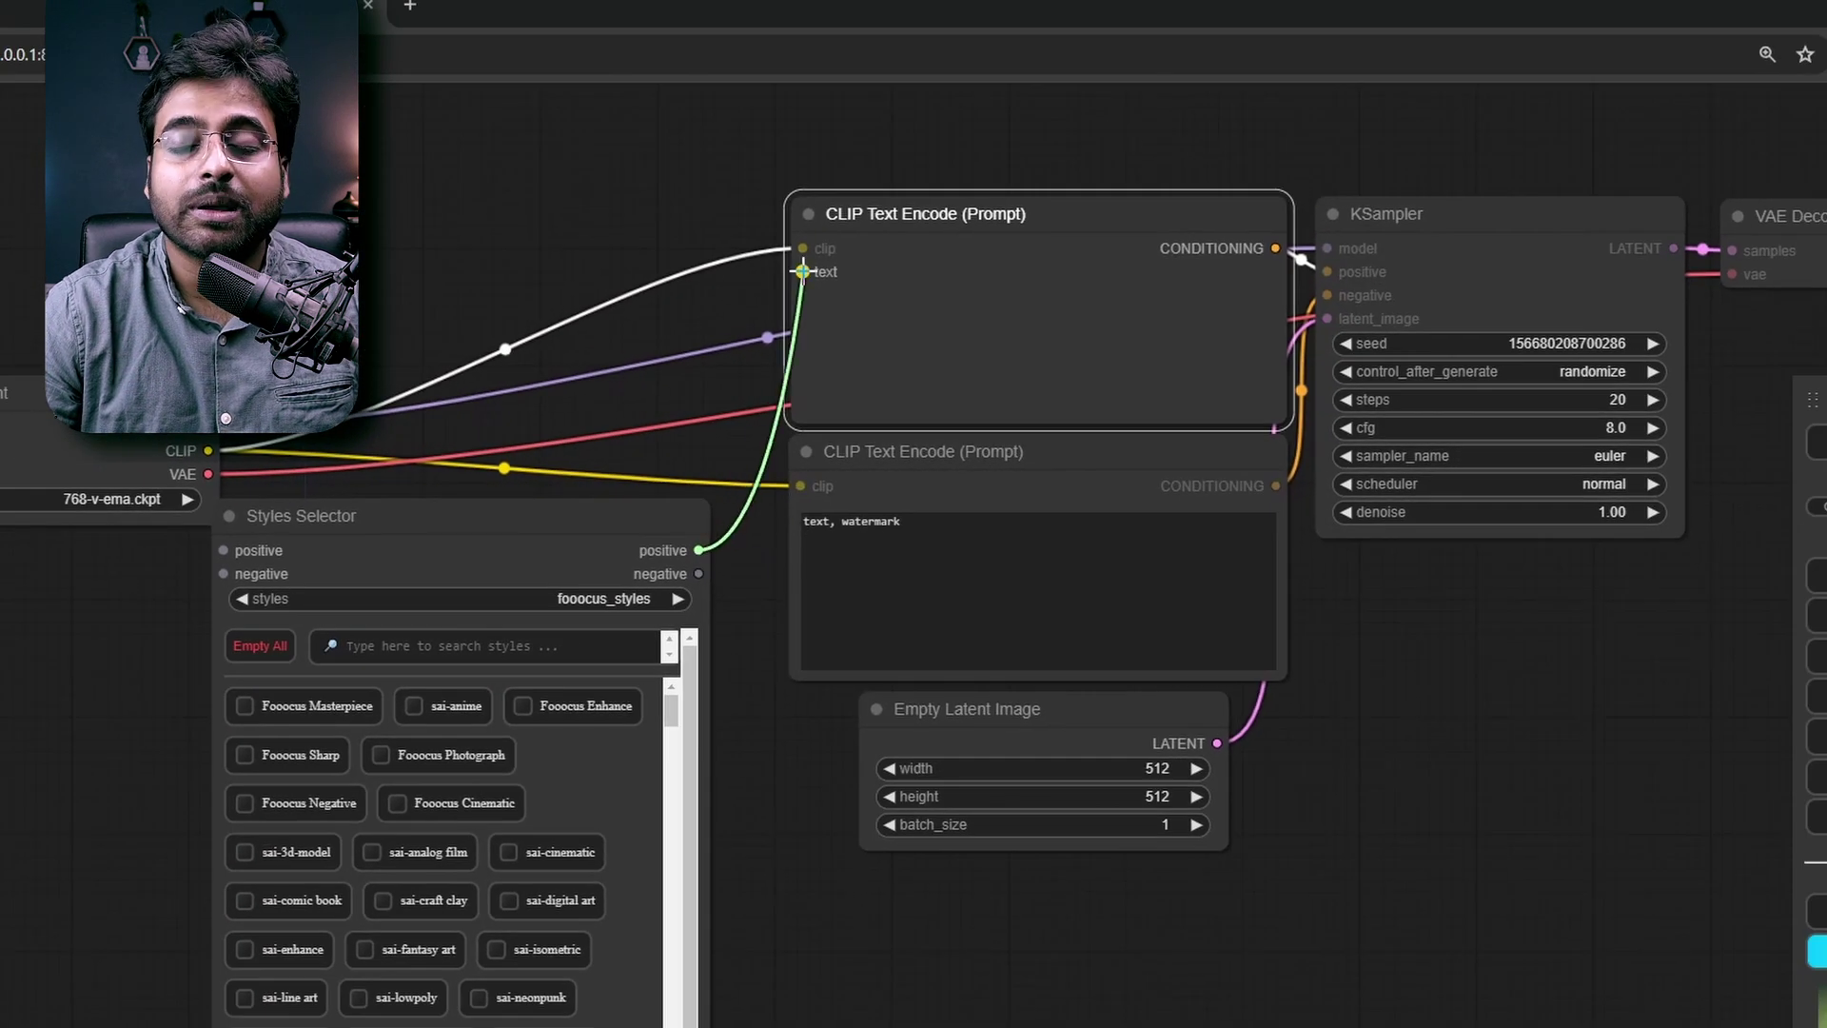
drag(802, 272, 803, 272)
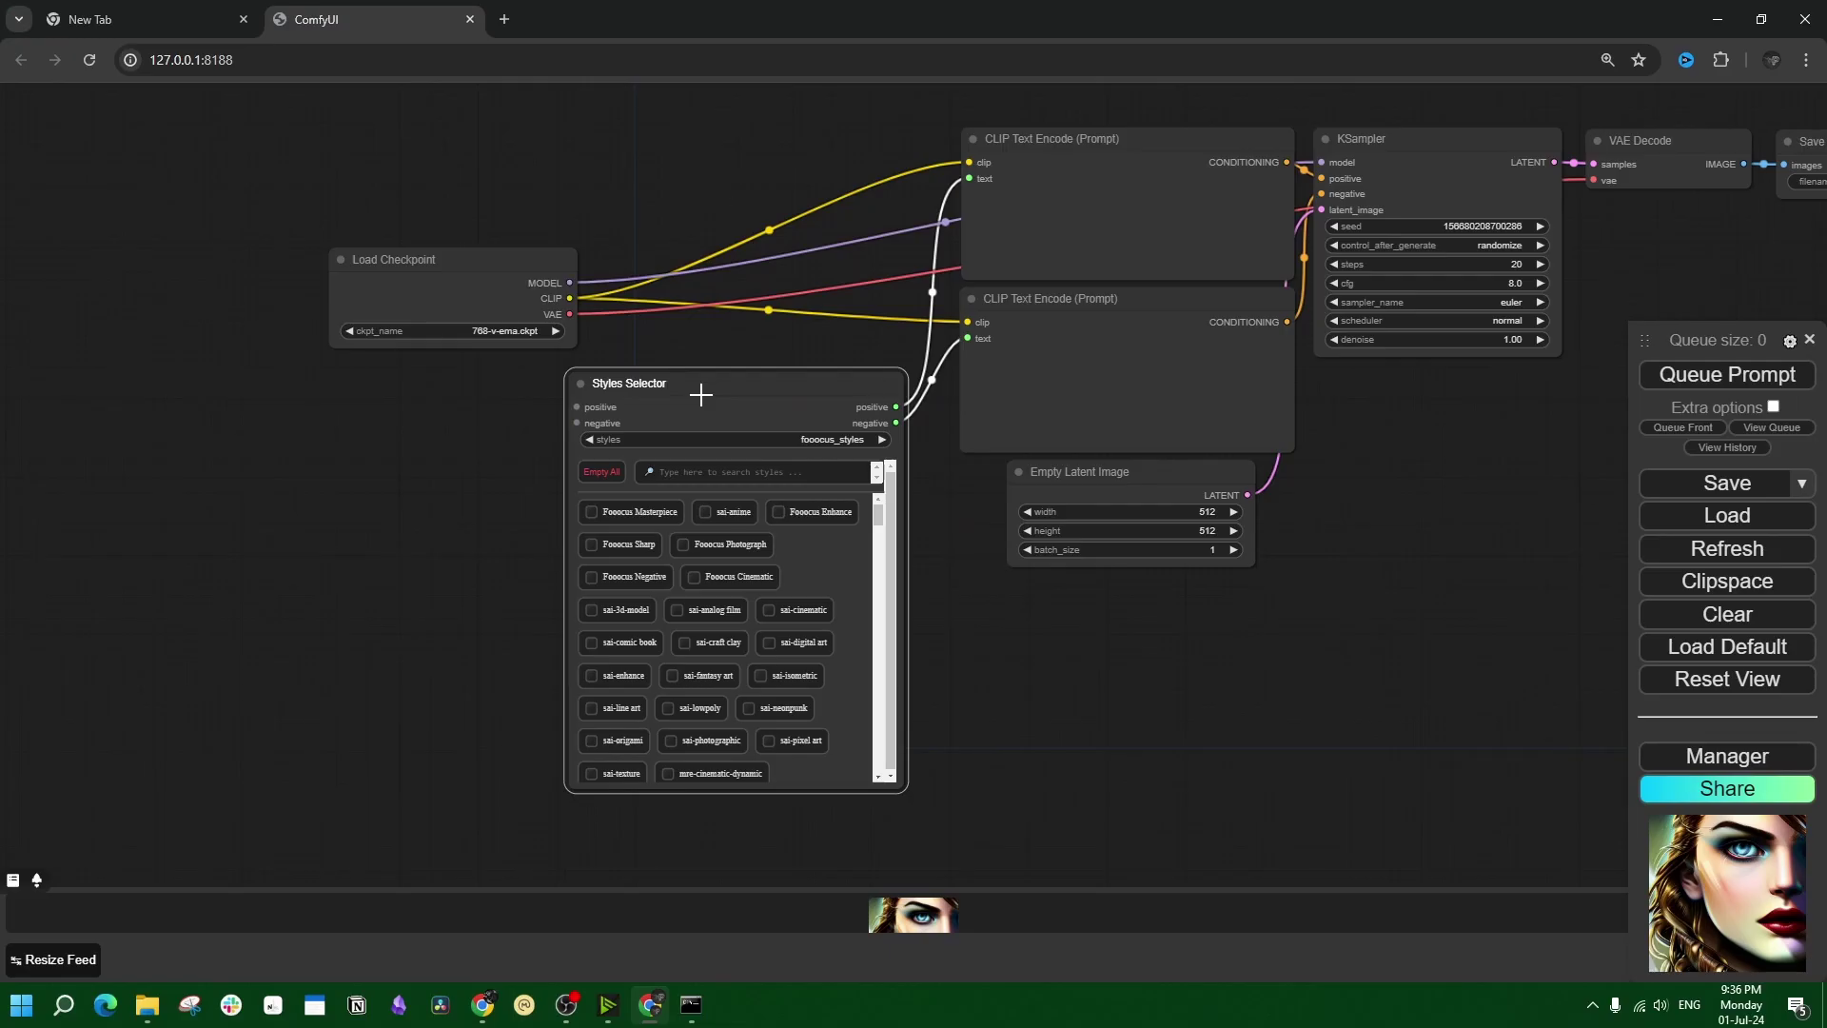
Add an easy Prompt node to the canvas for the positive prompt.
double_click(371, 498)
text(prompt)
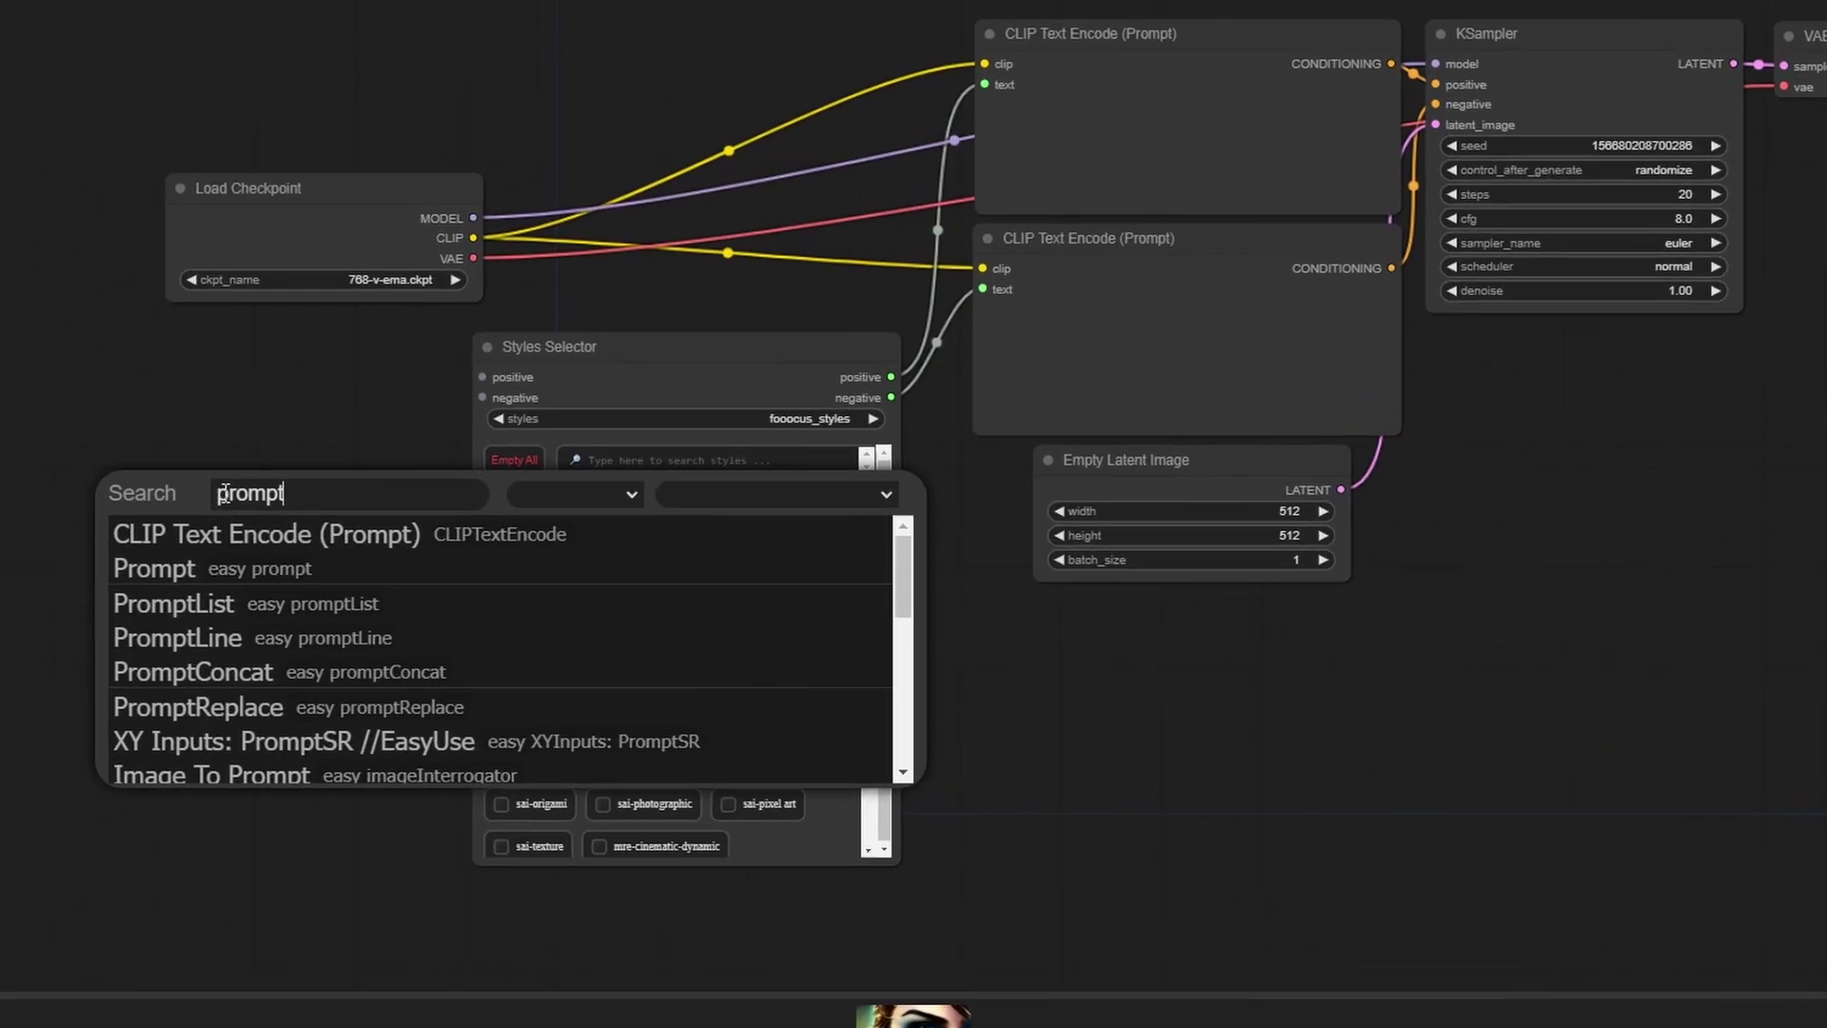
click(148, 571)
Add a CR Prompt Text node below it, wired into the Styles Selector's negative input.
double_click(465, 834)
text(cr pr)
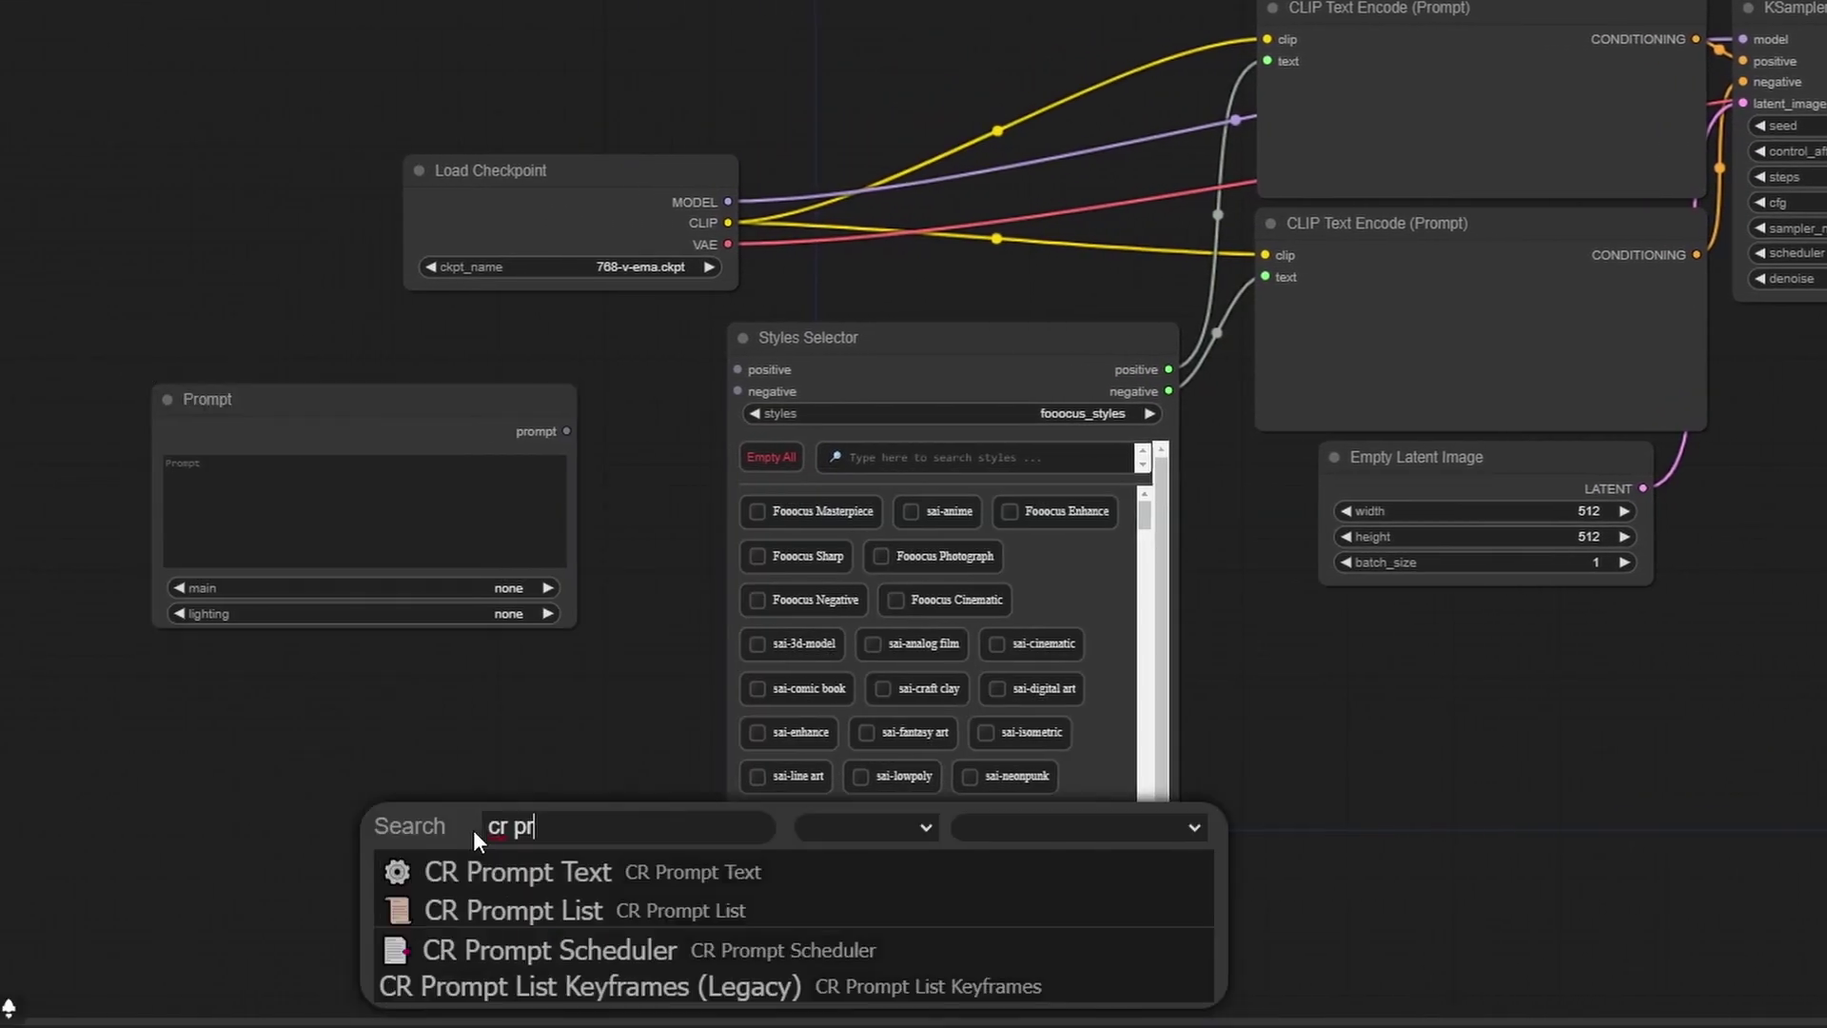
key(Return)
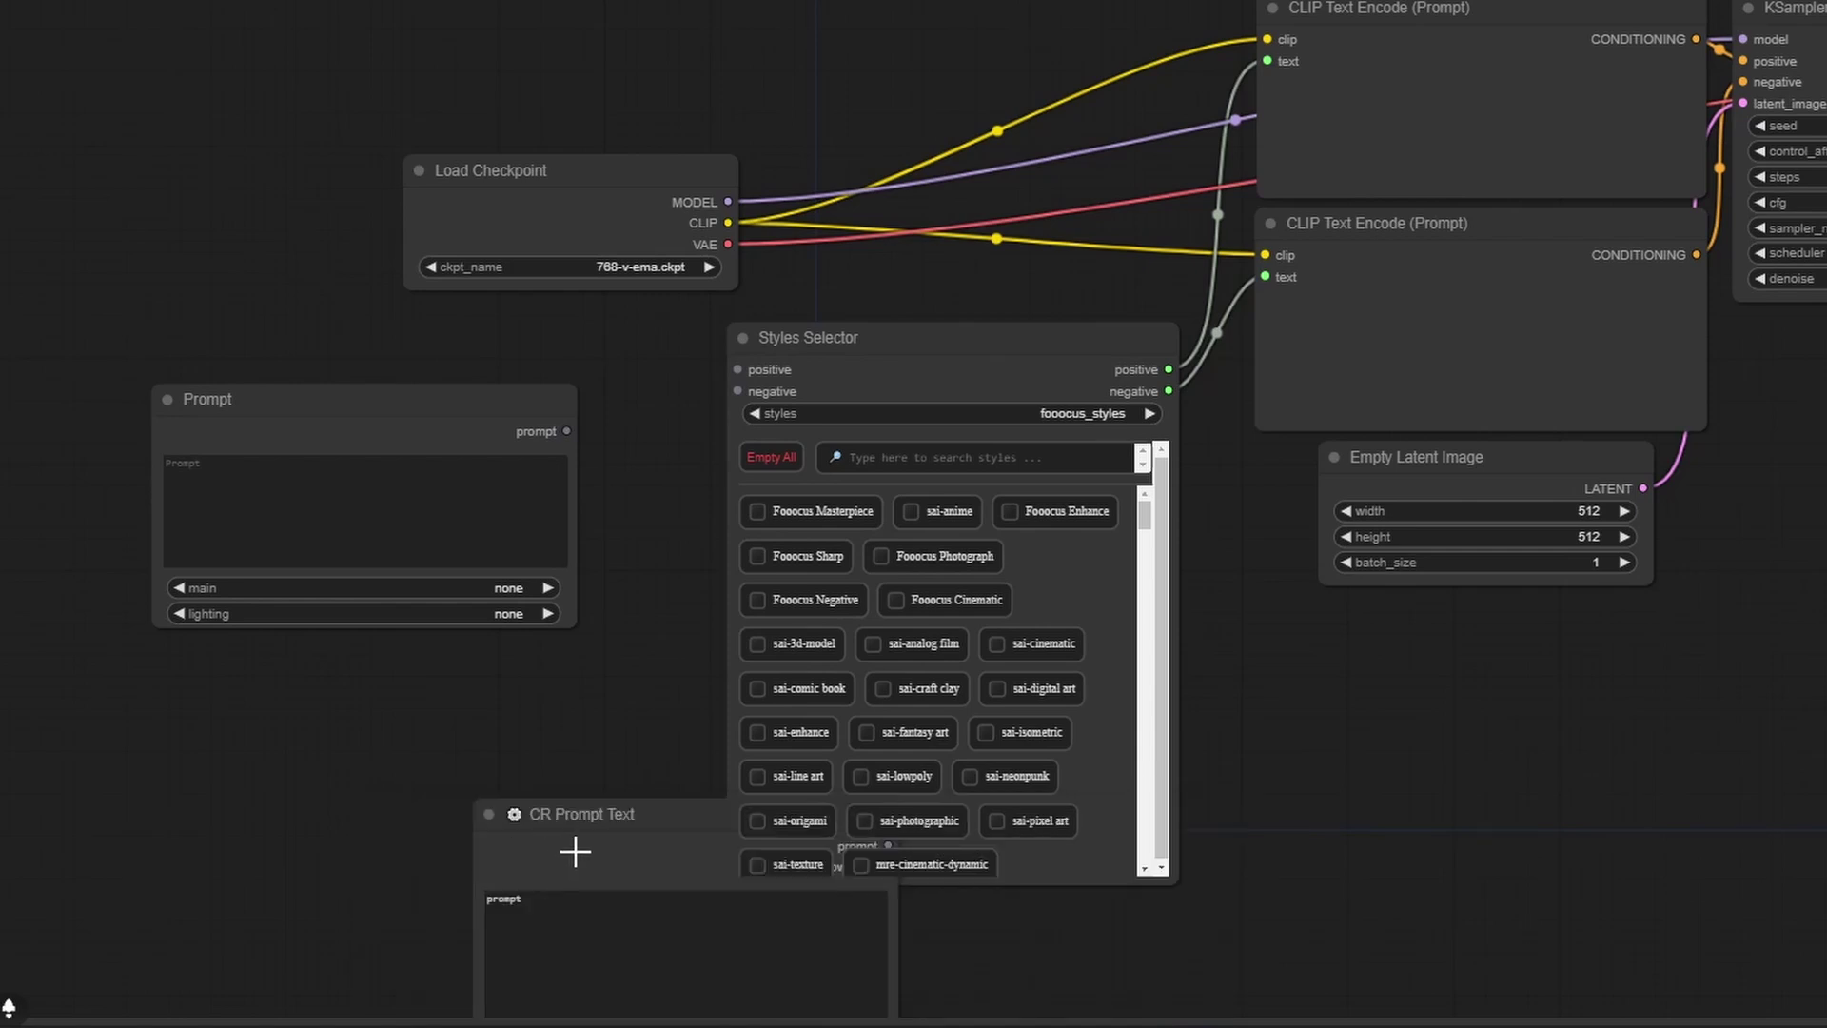
drag(582, 847, 228, 720)
drag(566, 431, 878, 351)
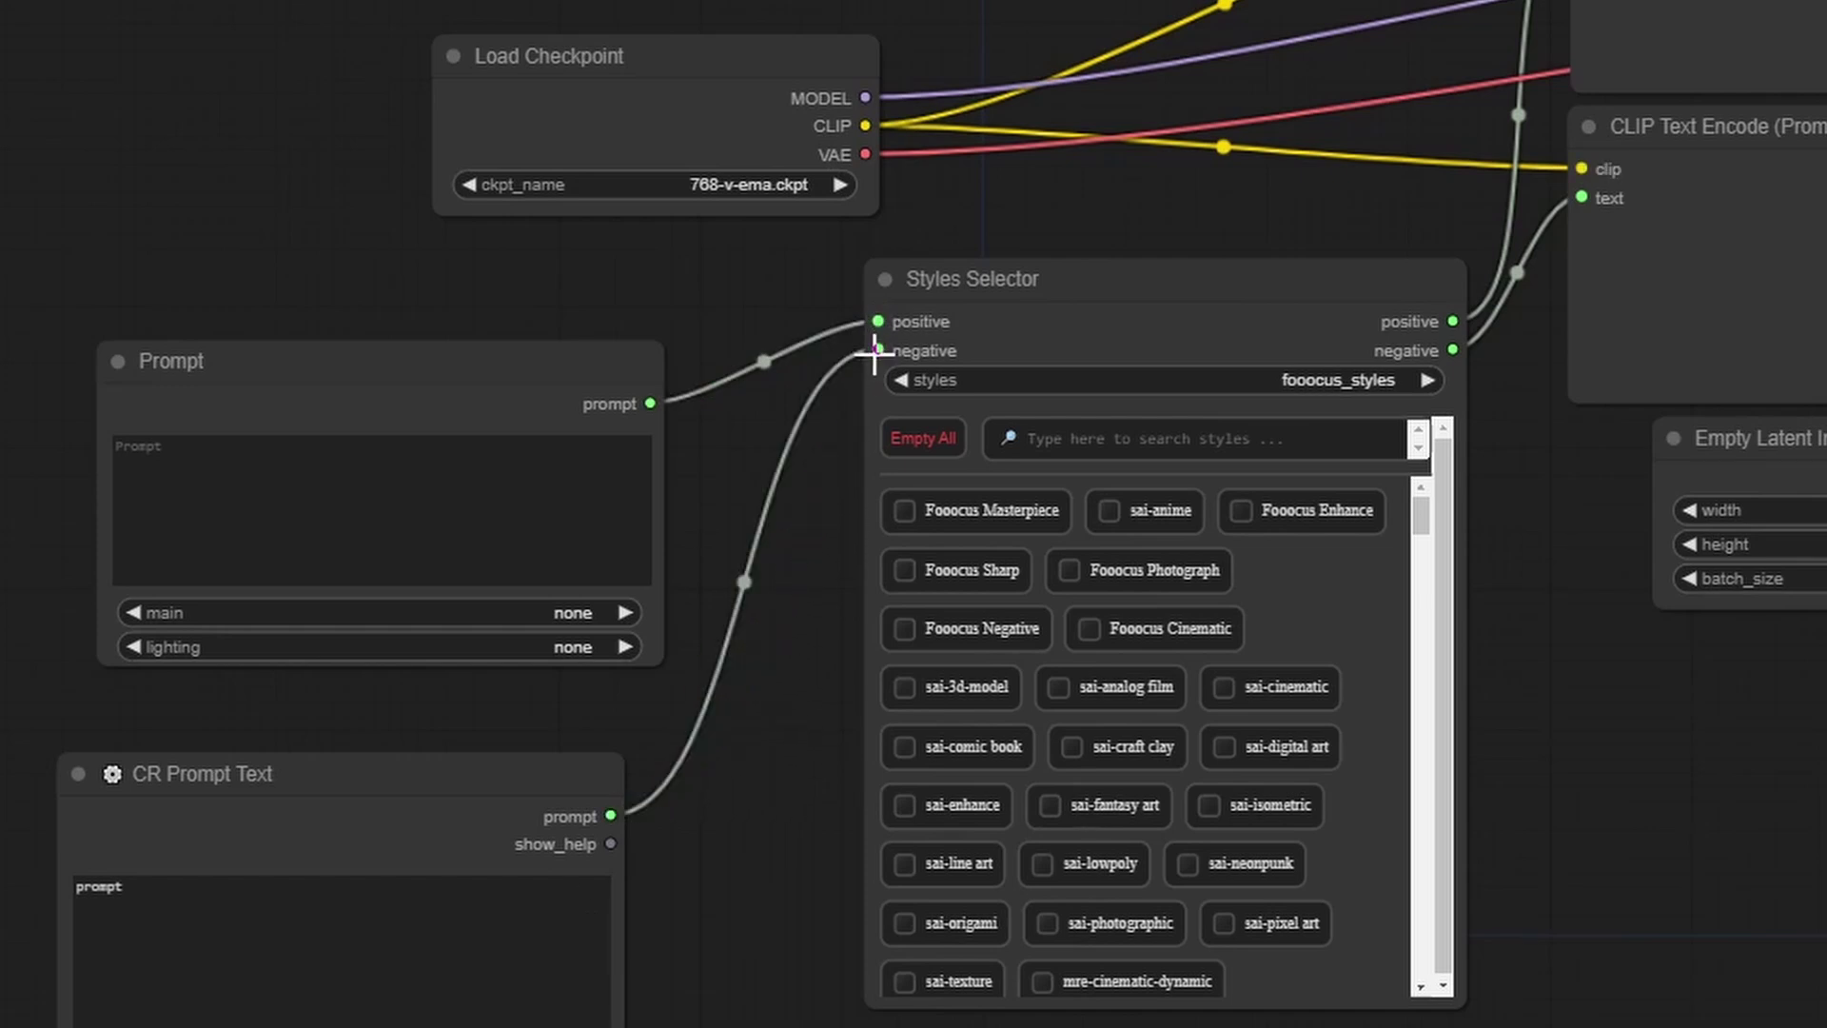
click(590, 562)
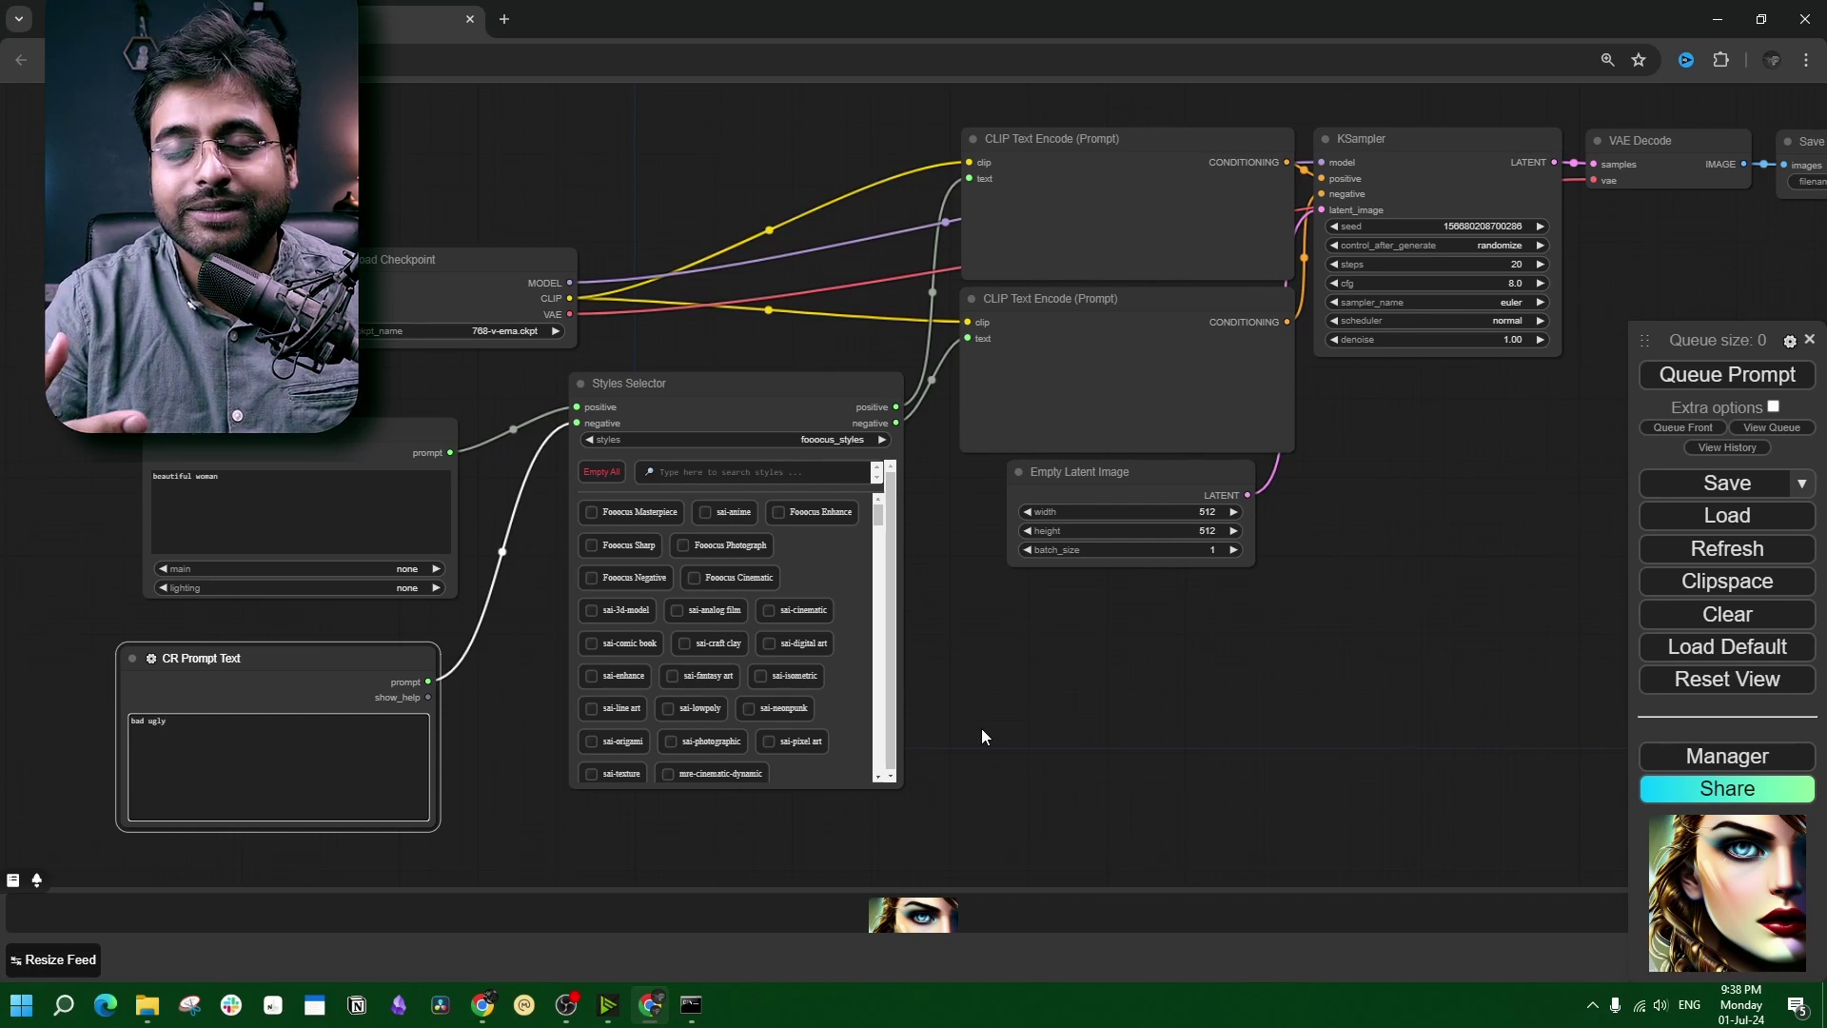
Attach a Show Text node to the Styles Selector positive output and bring the Show Text nodes into view.
double_click(980, 728)
text(show)
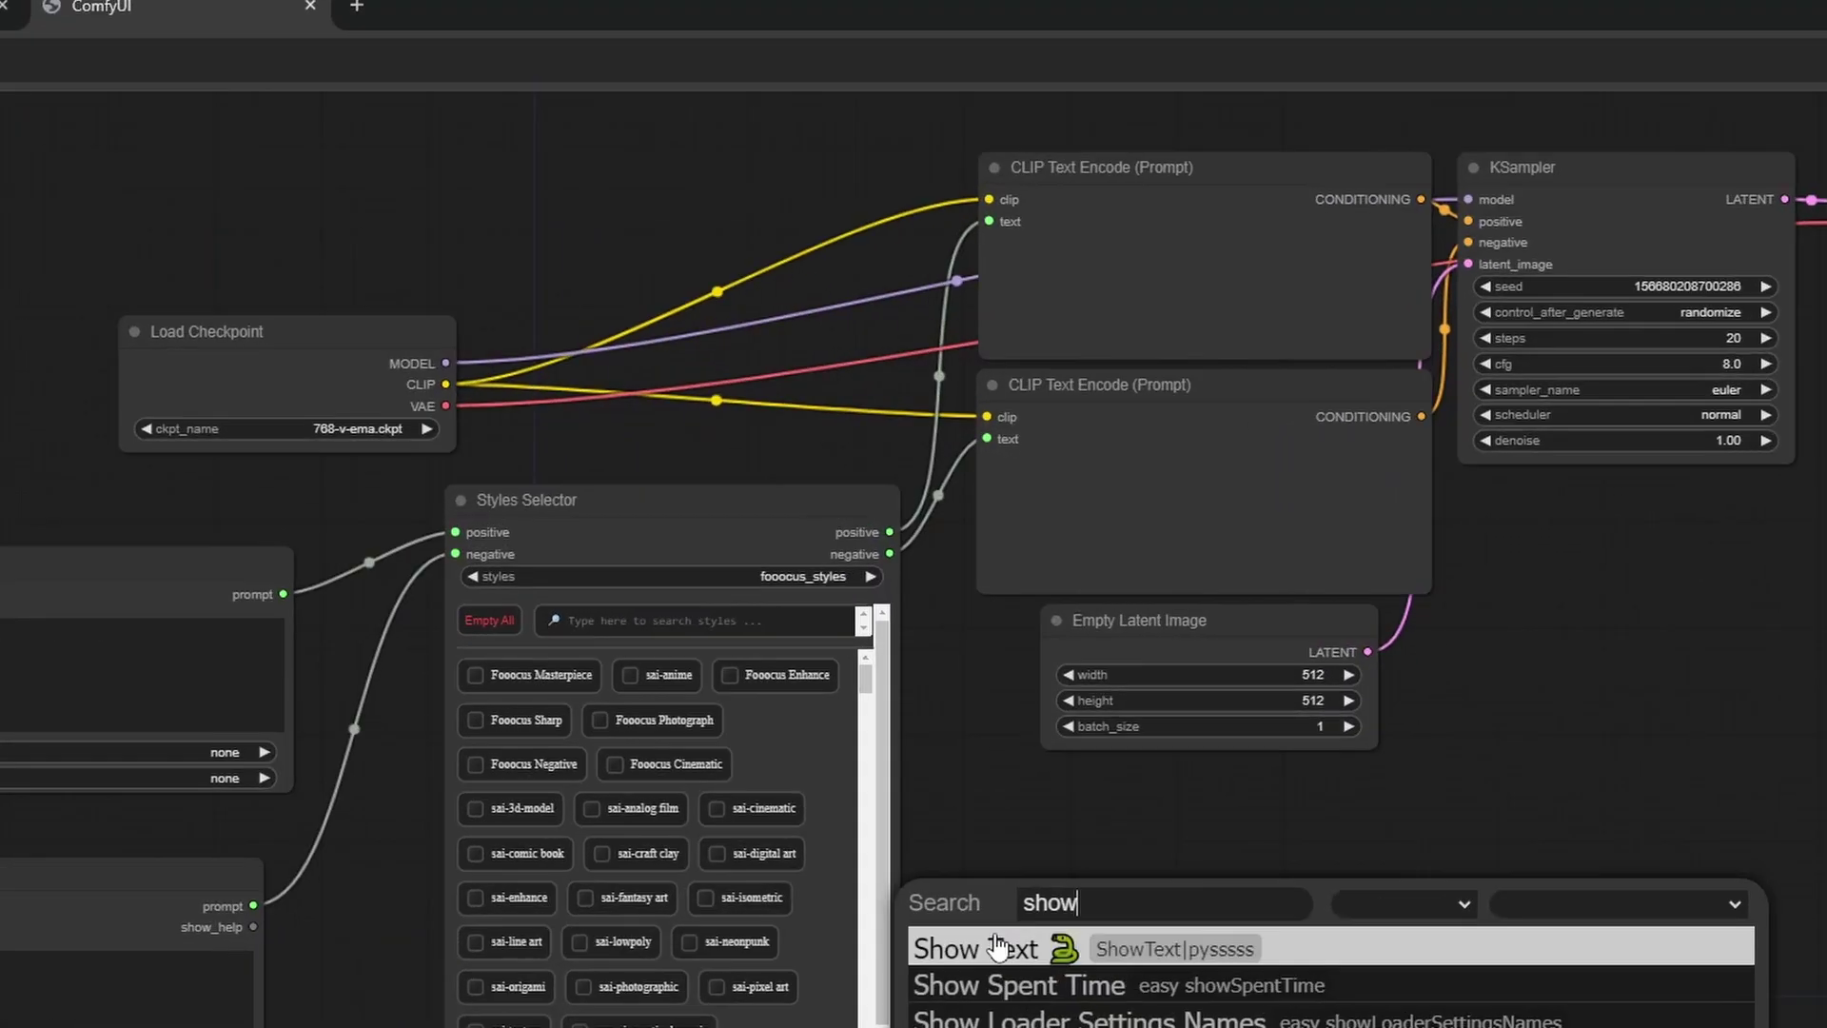
click(976, 948)
drag(1002, 941, 997, 845)
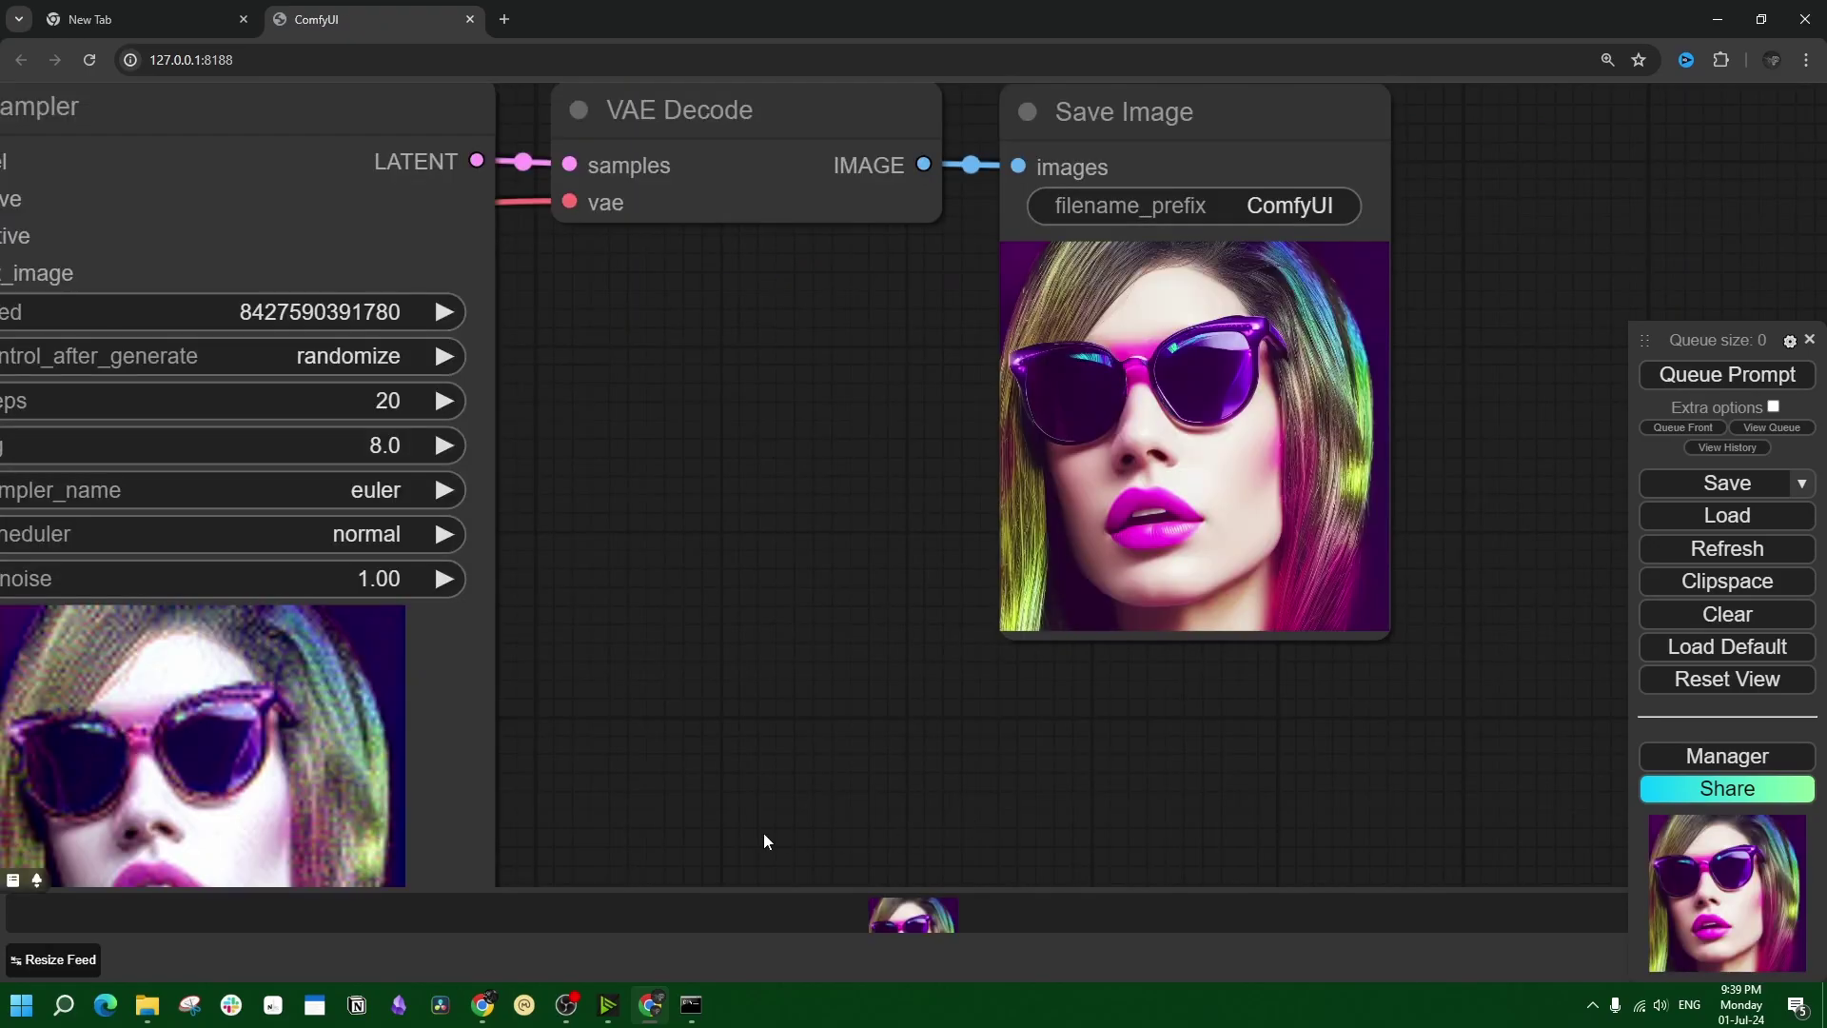
drag(763, 832, 1499, 539)
scroll(961, 817, up, 3)
drag(961, 817, 873, 361)
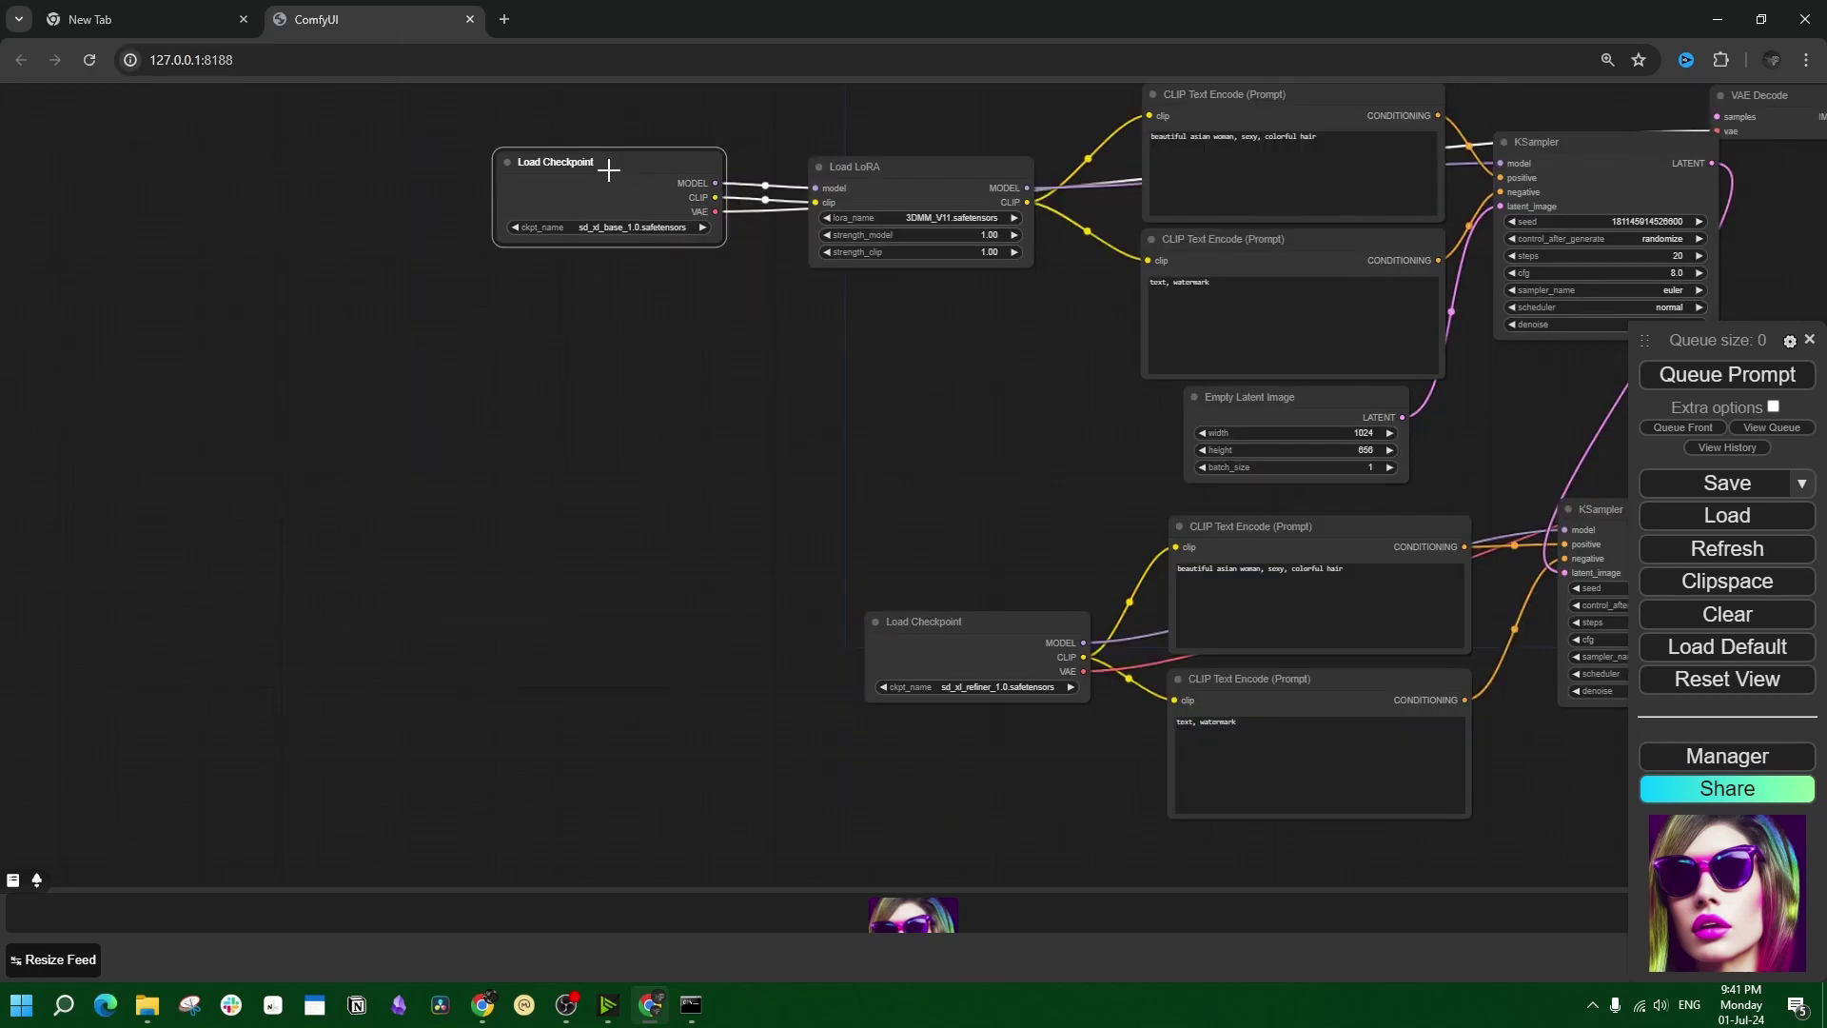
Shift the Load Checkpoint and Load LoRA nodes left and add two CR Prompt Text nodes.
drag(609, 169, 83, 210)
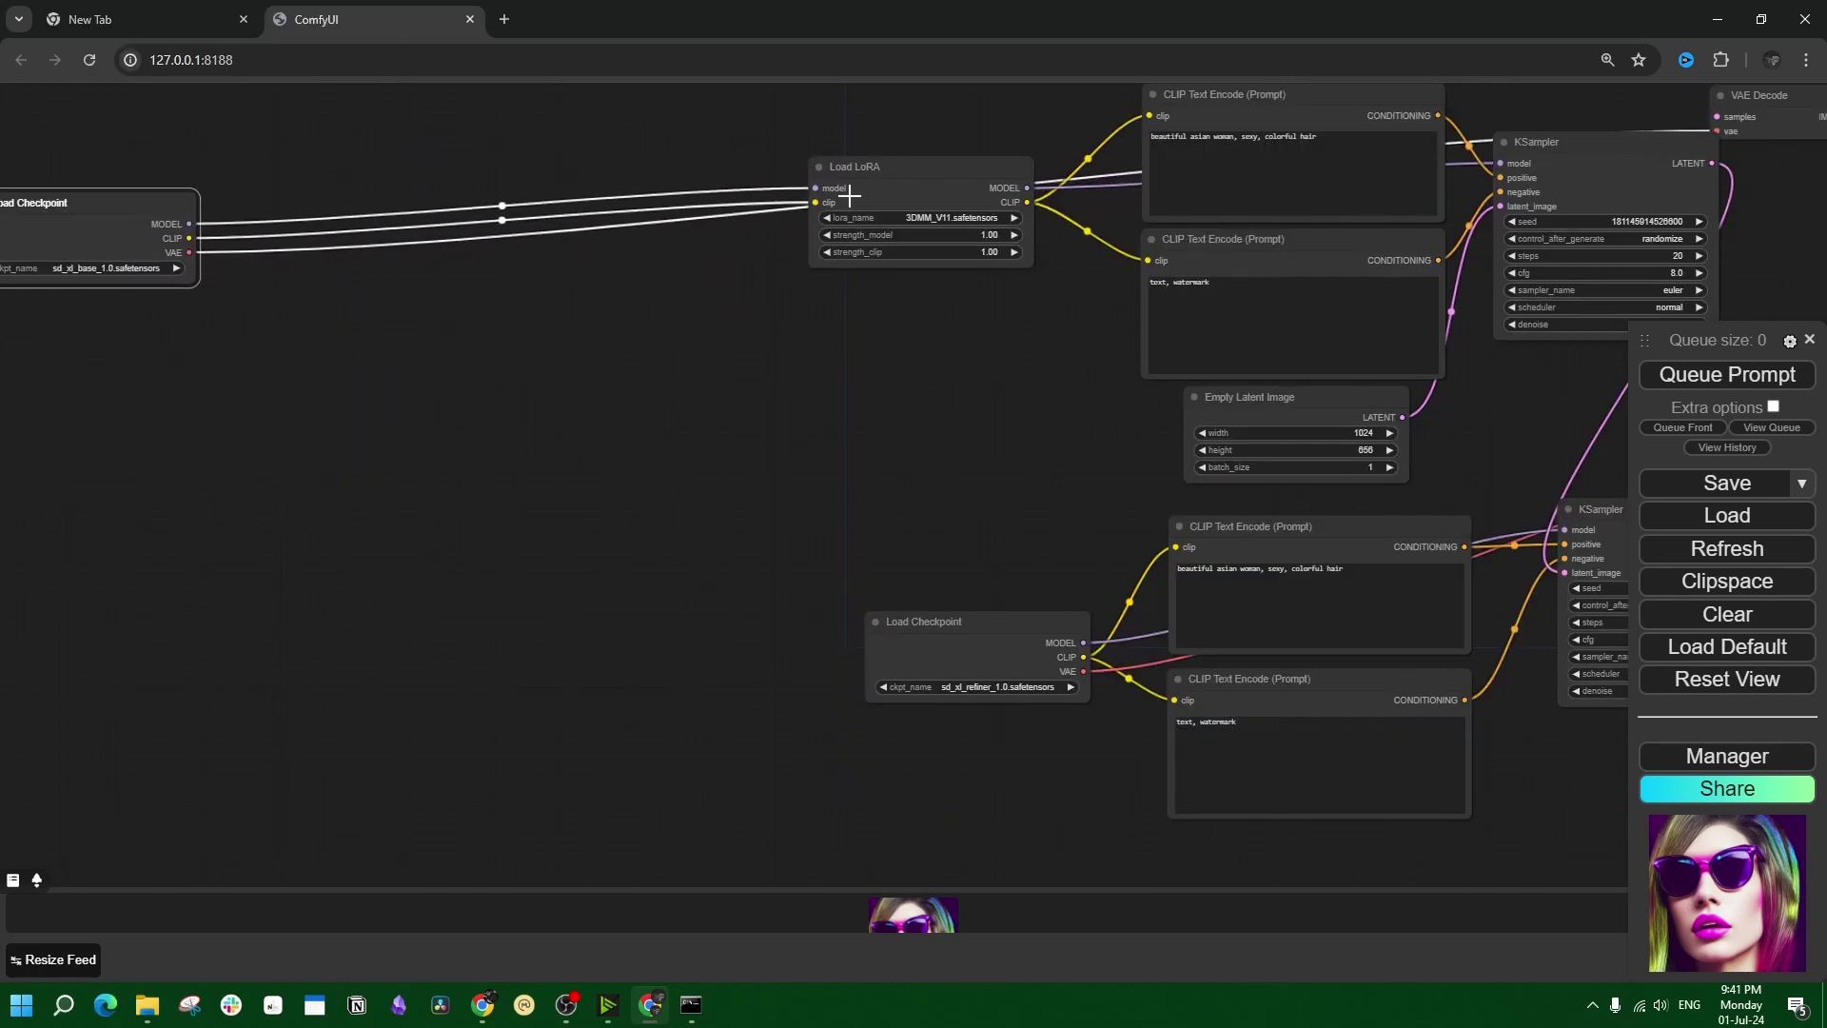
drag(884, 187, 298, 204)
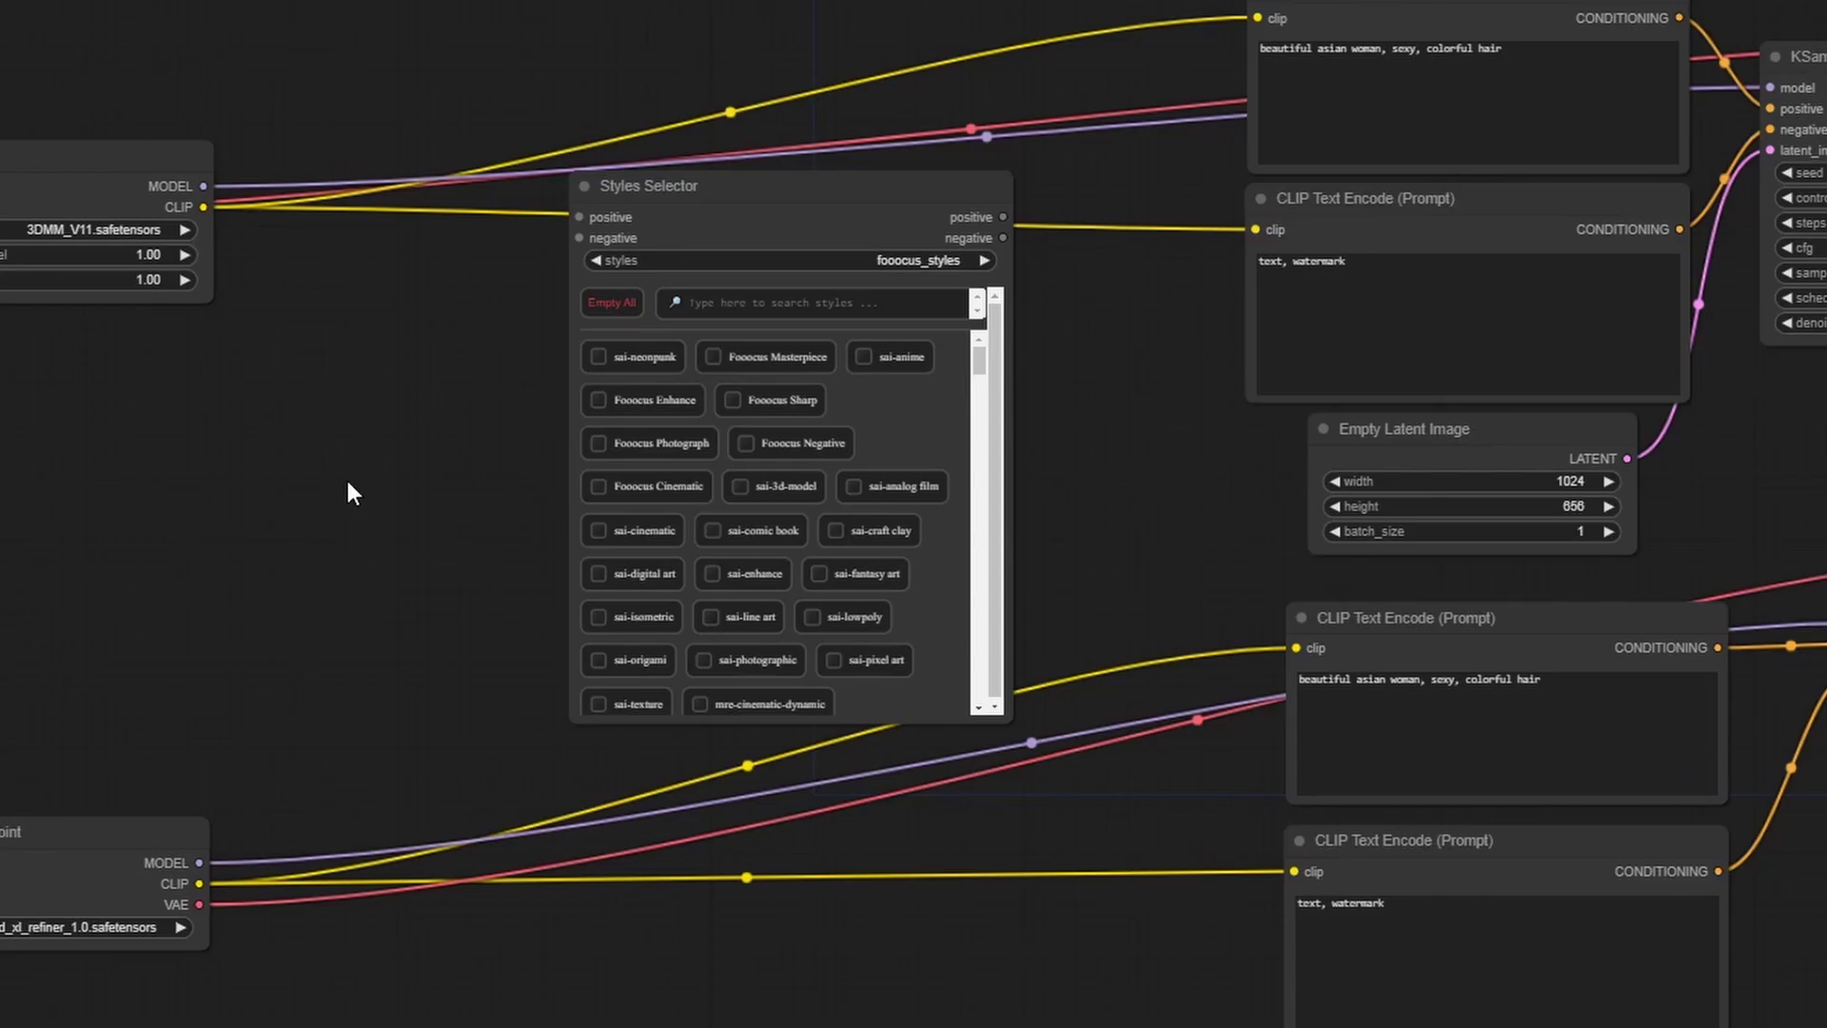
double_click(346, 493)
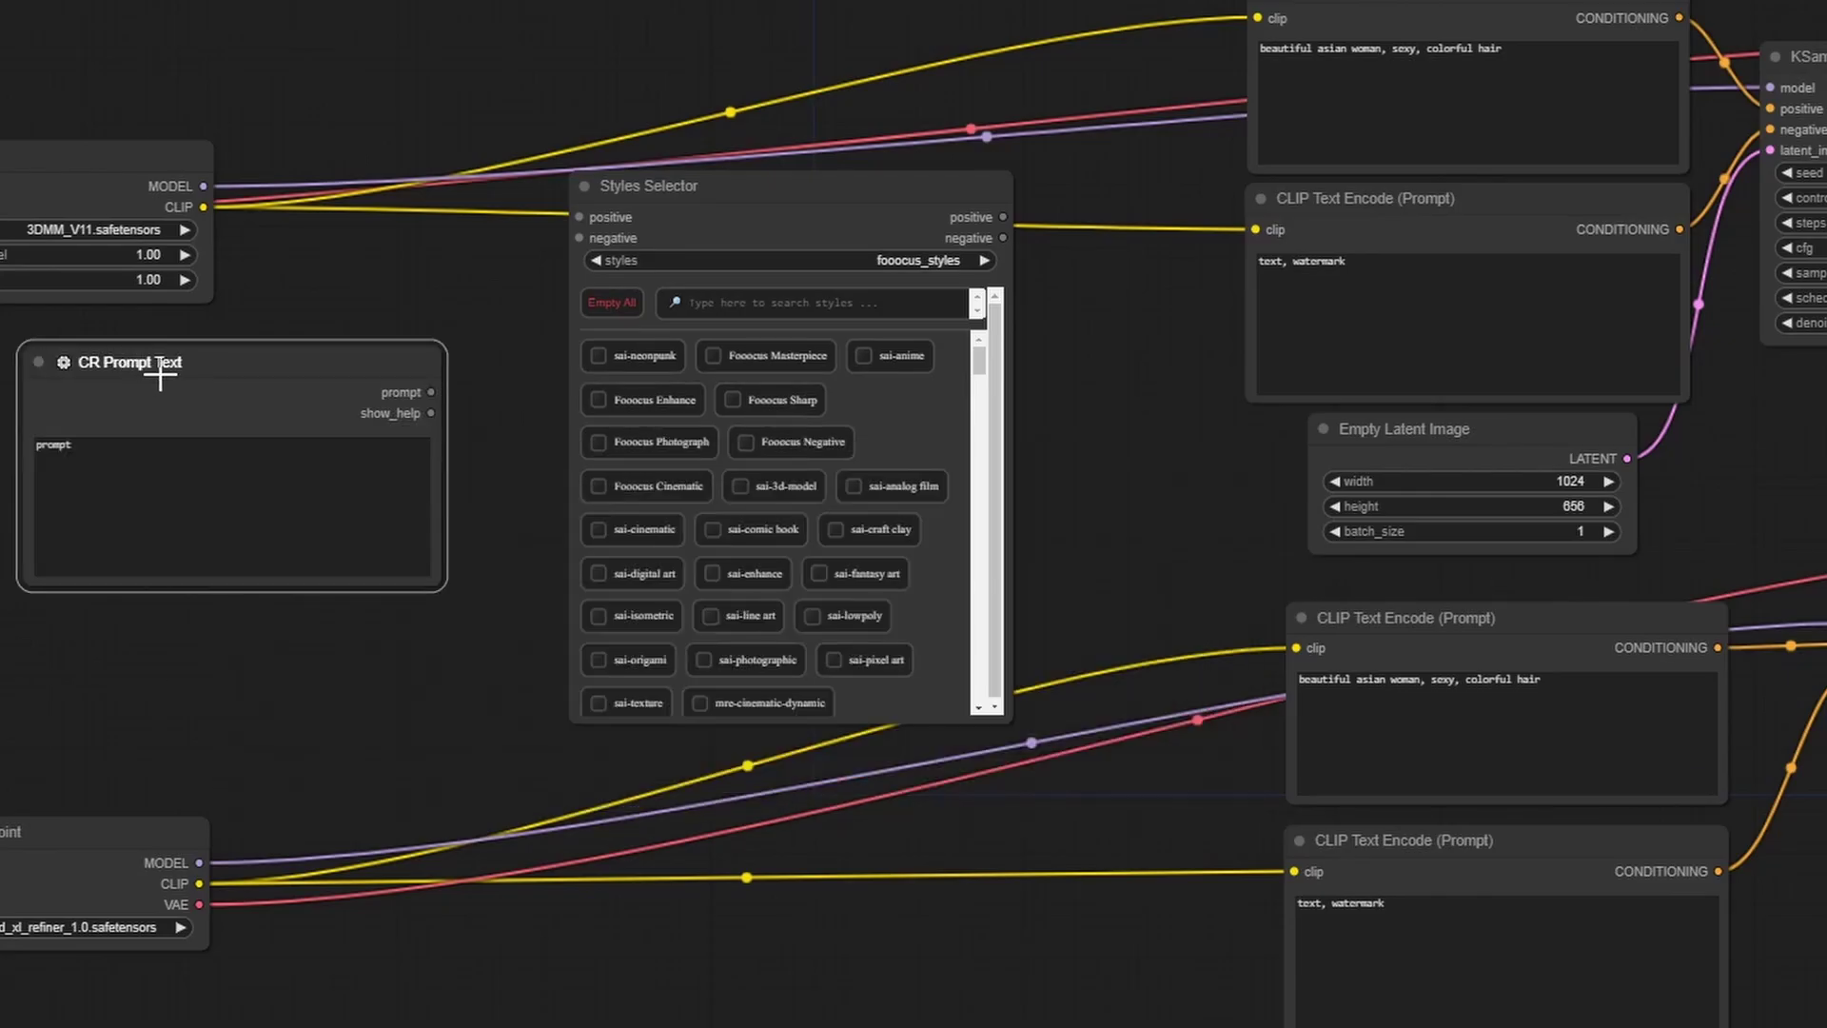
click(160, 374)
alt+drag(160, 374, 190, 577)
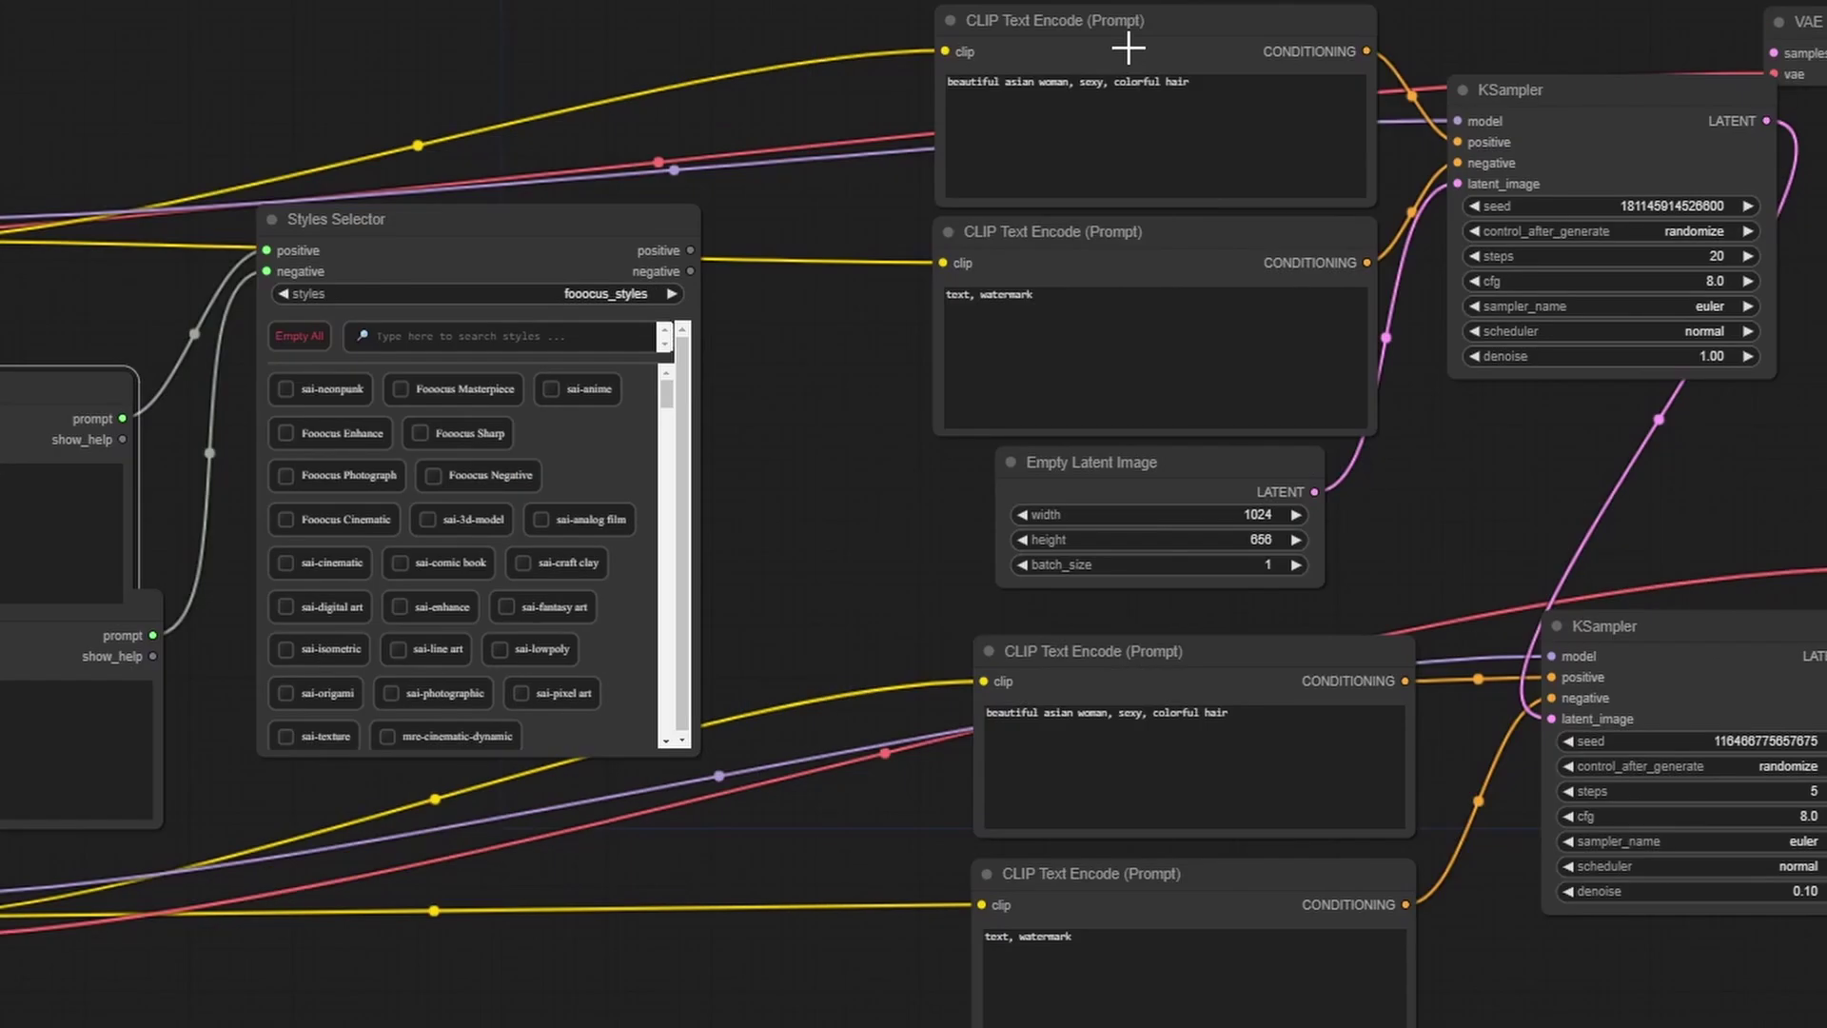
Convert the text fields of both SDXL CLIP Text Encode nodes into inputs.
right_click(1129, 48)
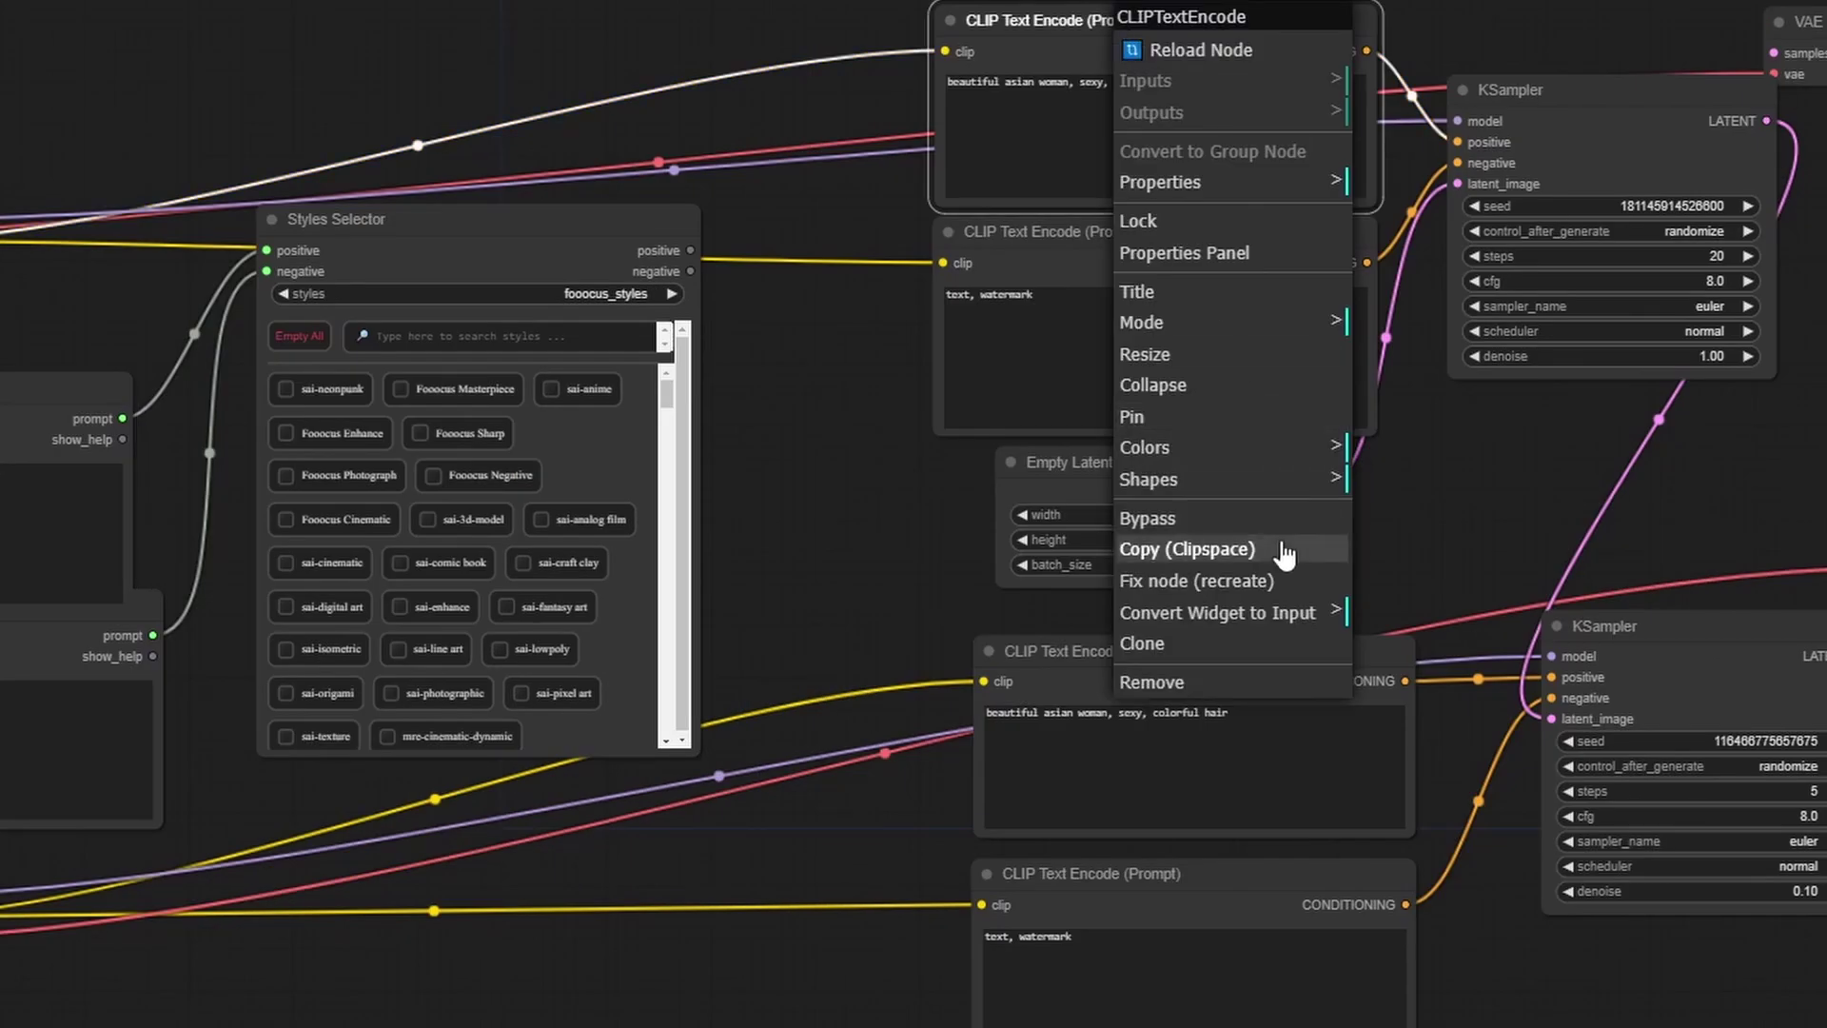
click(1276, 577)
right_click(1101, 270)
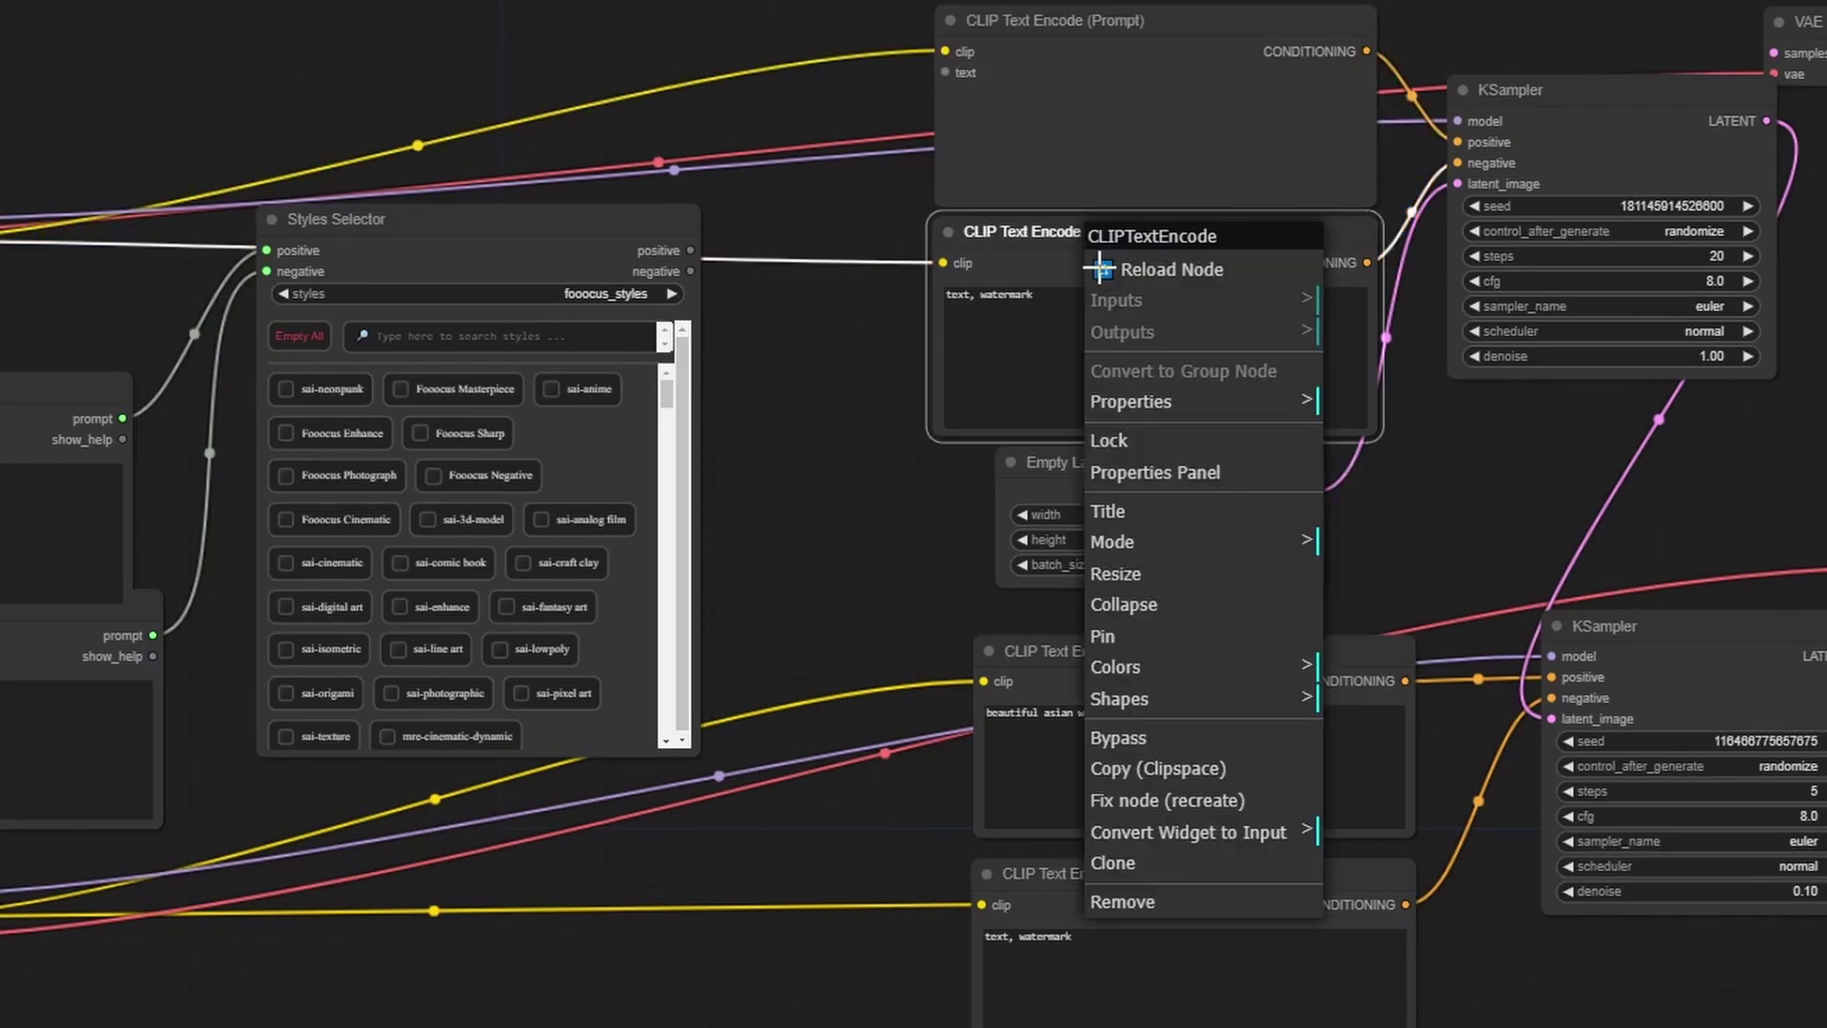
click(1251, 834)
click(1380, 838)
Link the Styles Selector positive output to the base and refiner encoders and run the workflow.
drag(691, 251, 691, 252)
drag(948, 71, 949, 71)
drag(691, 251, 981, 926)
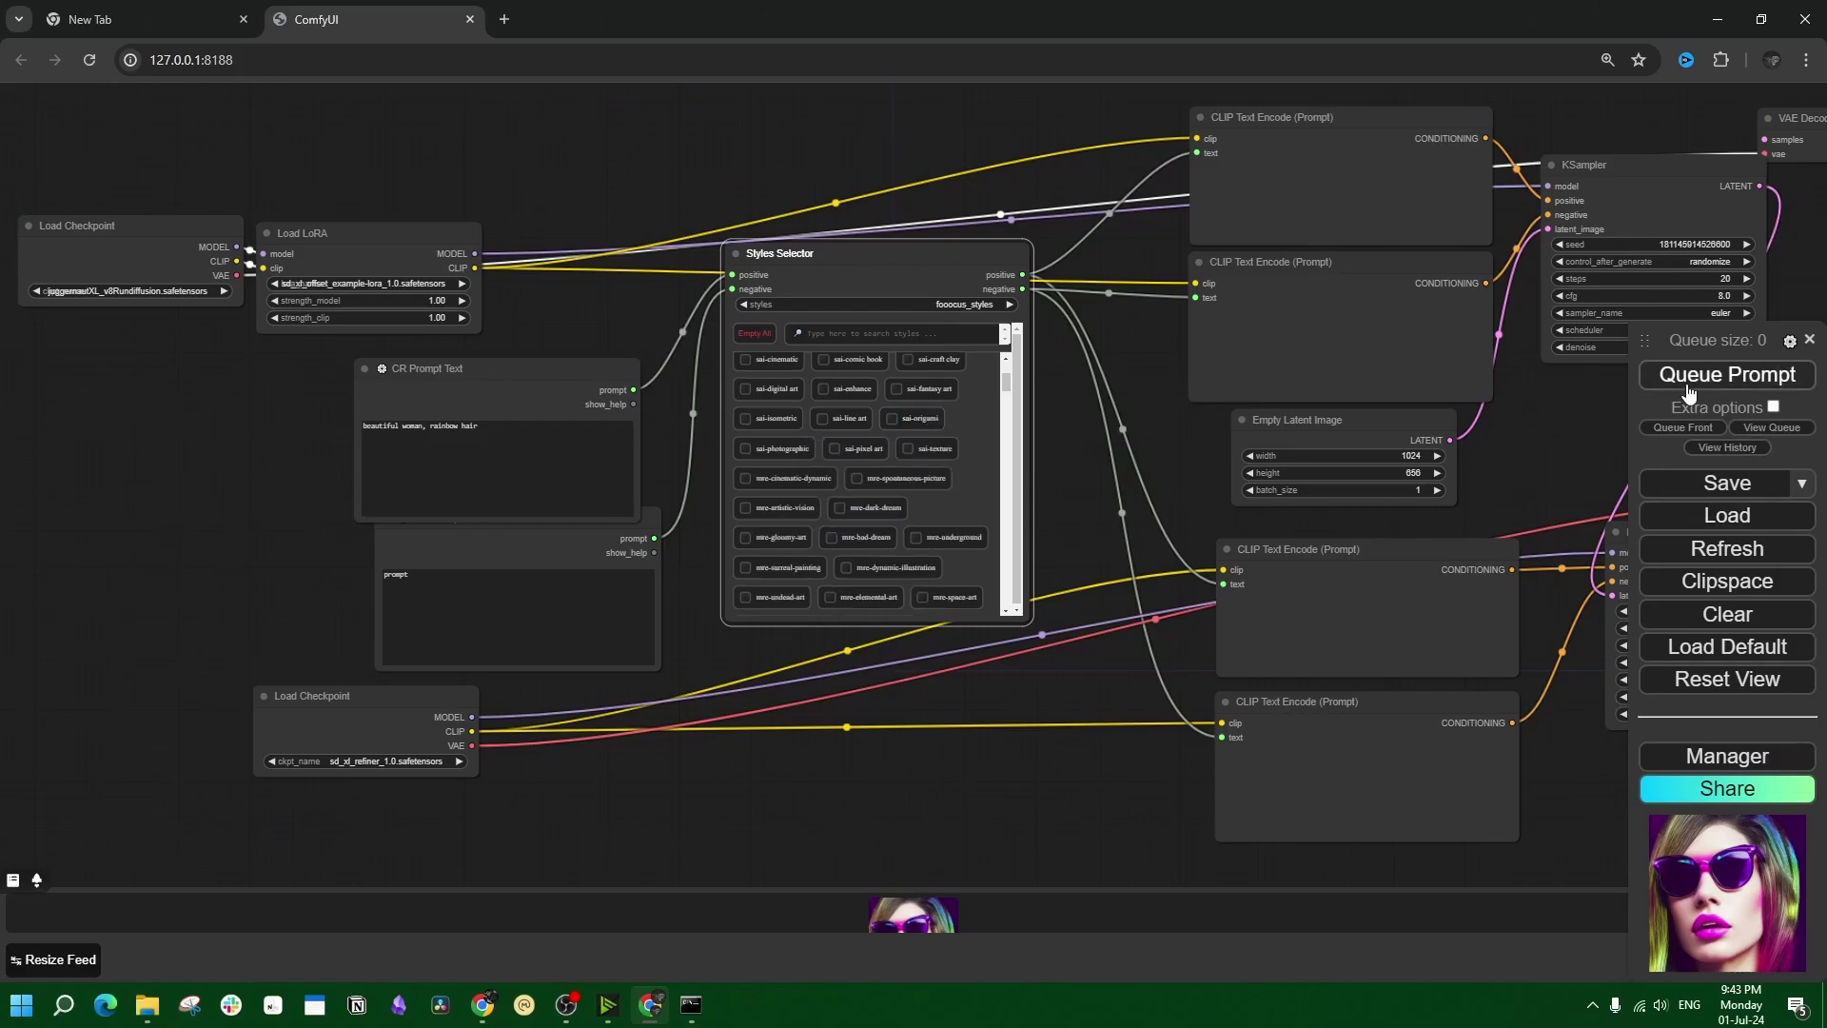
click(1687, 375)
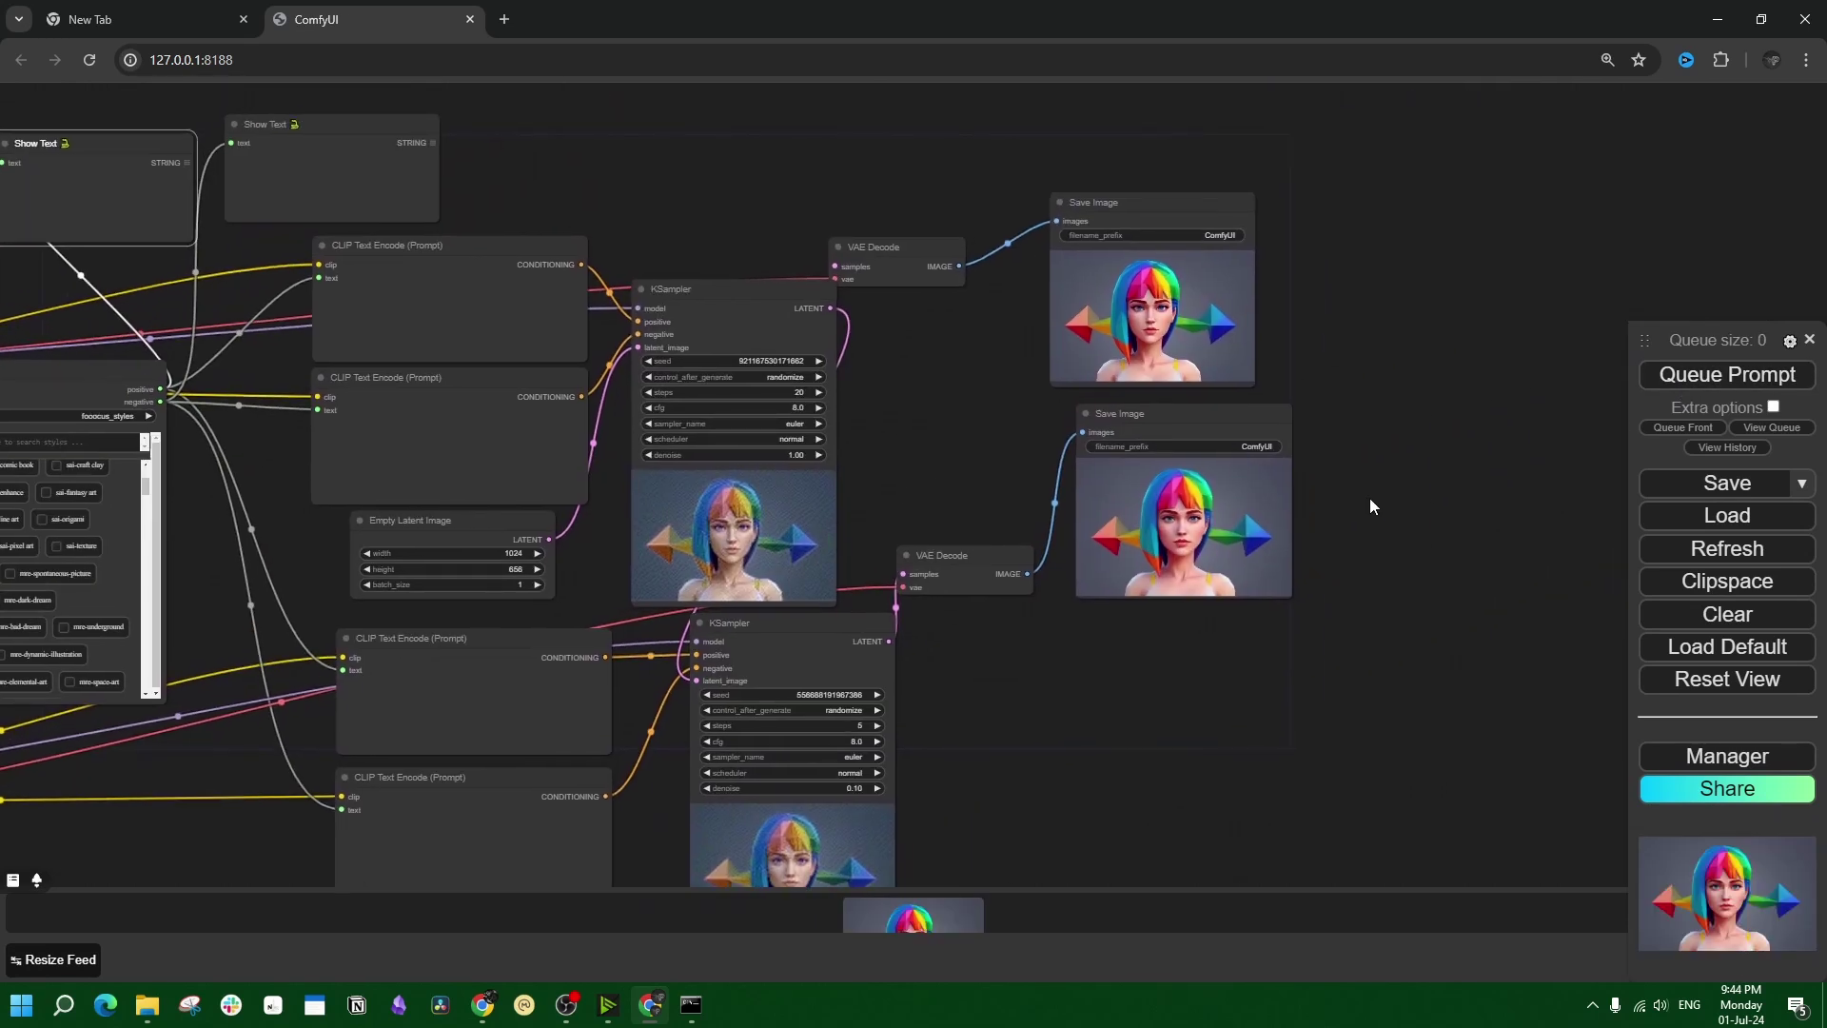
scroll(1424, 488, up, 3)
scroll(1323, 488, up, 5)
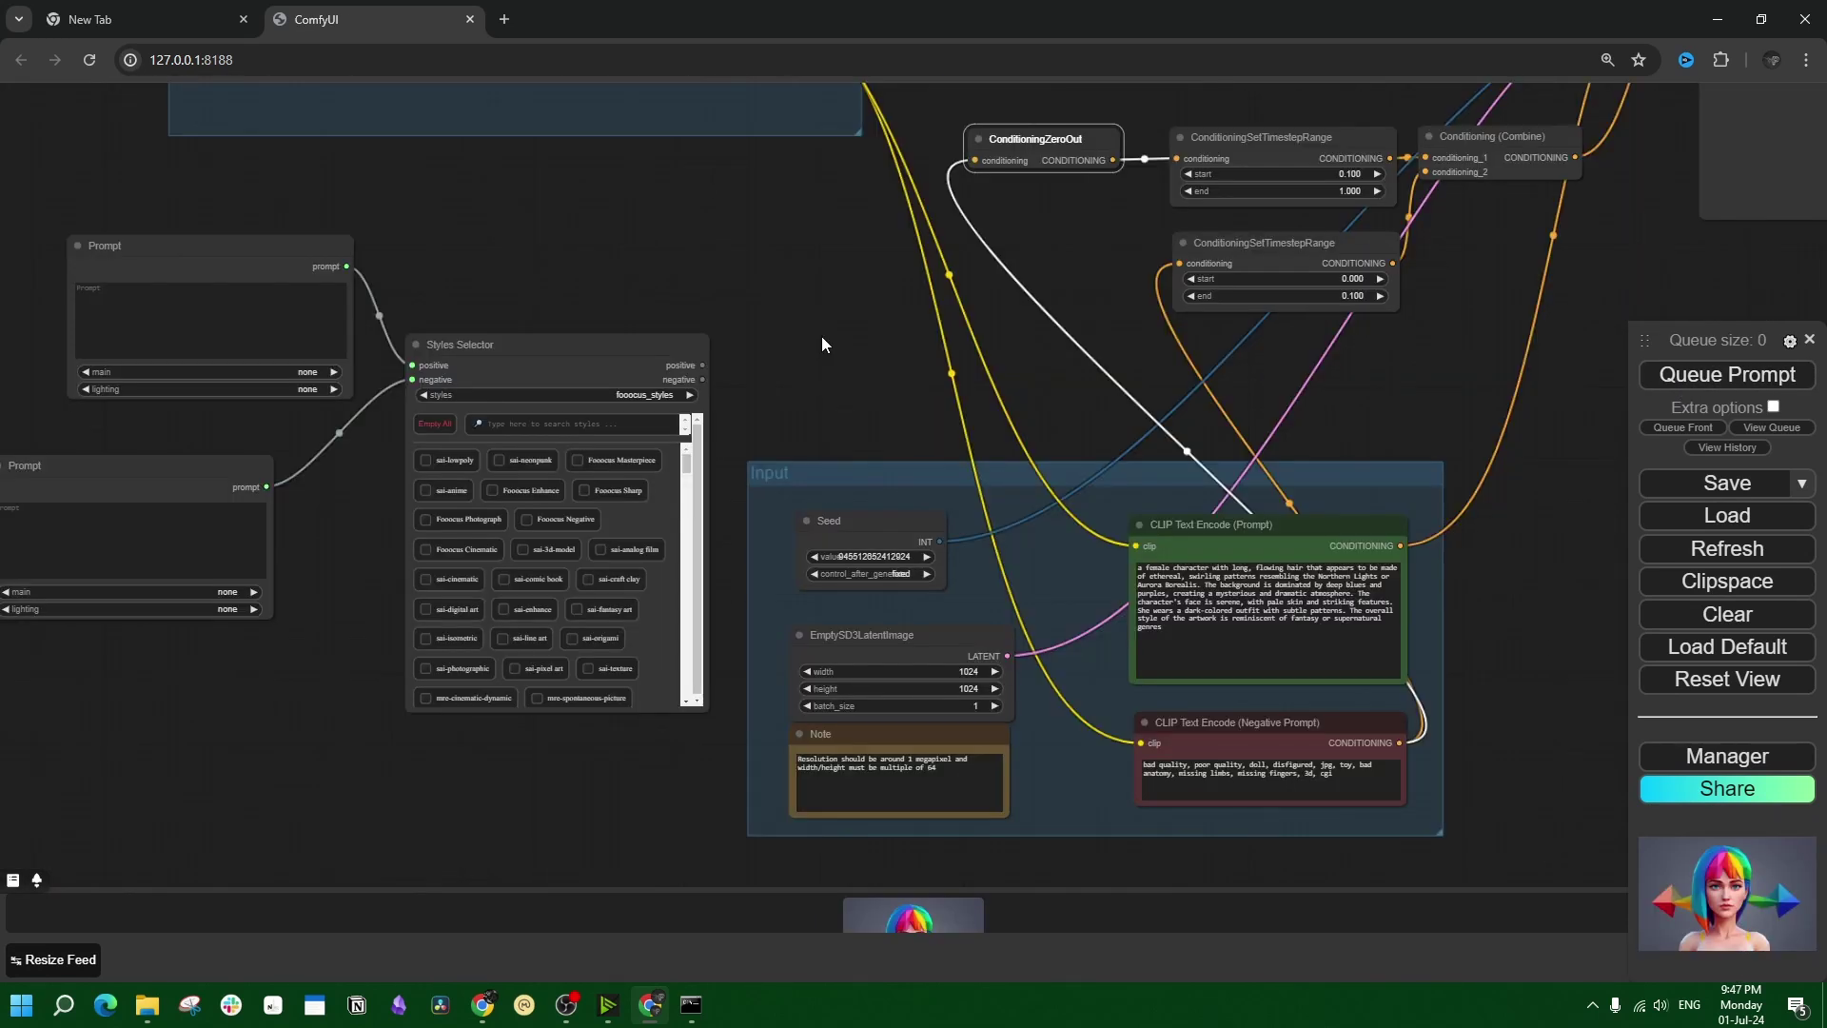
Convert the SD3 encoder's text to an input and connect the Styles Selector negative to Negative Prompt.
right_click(1248, 533)
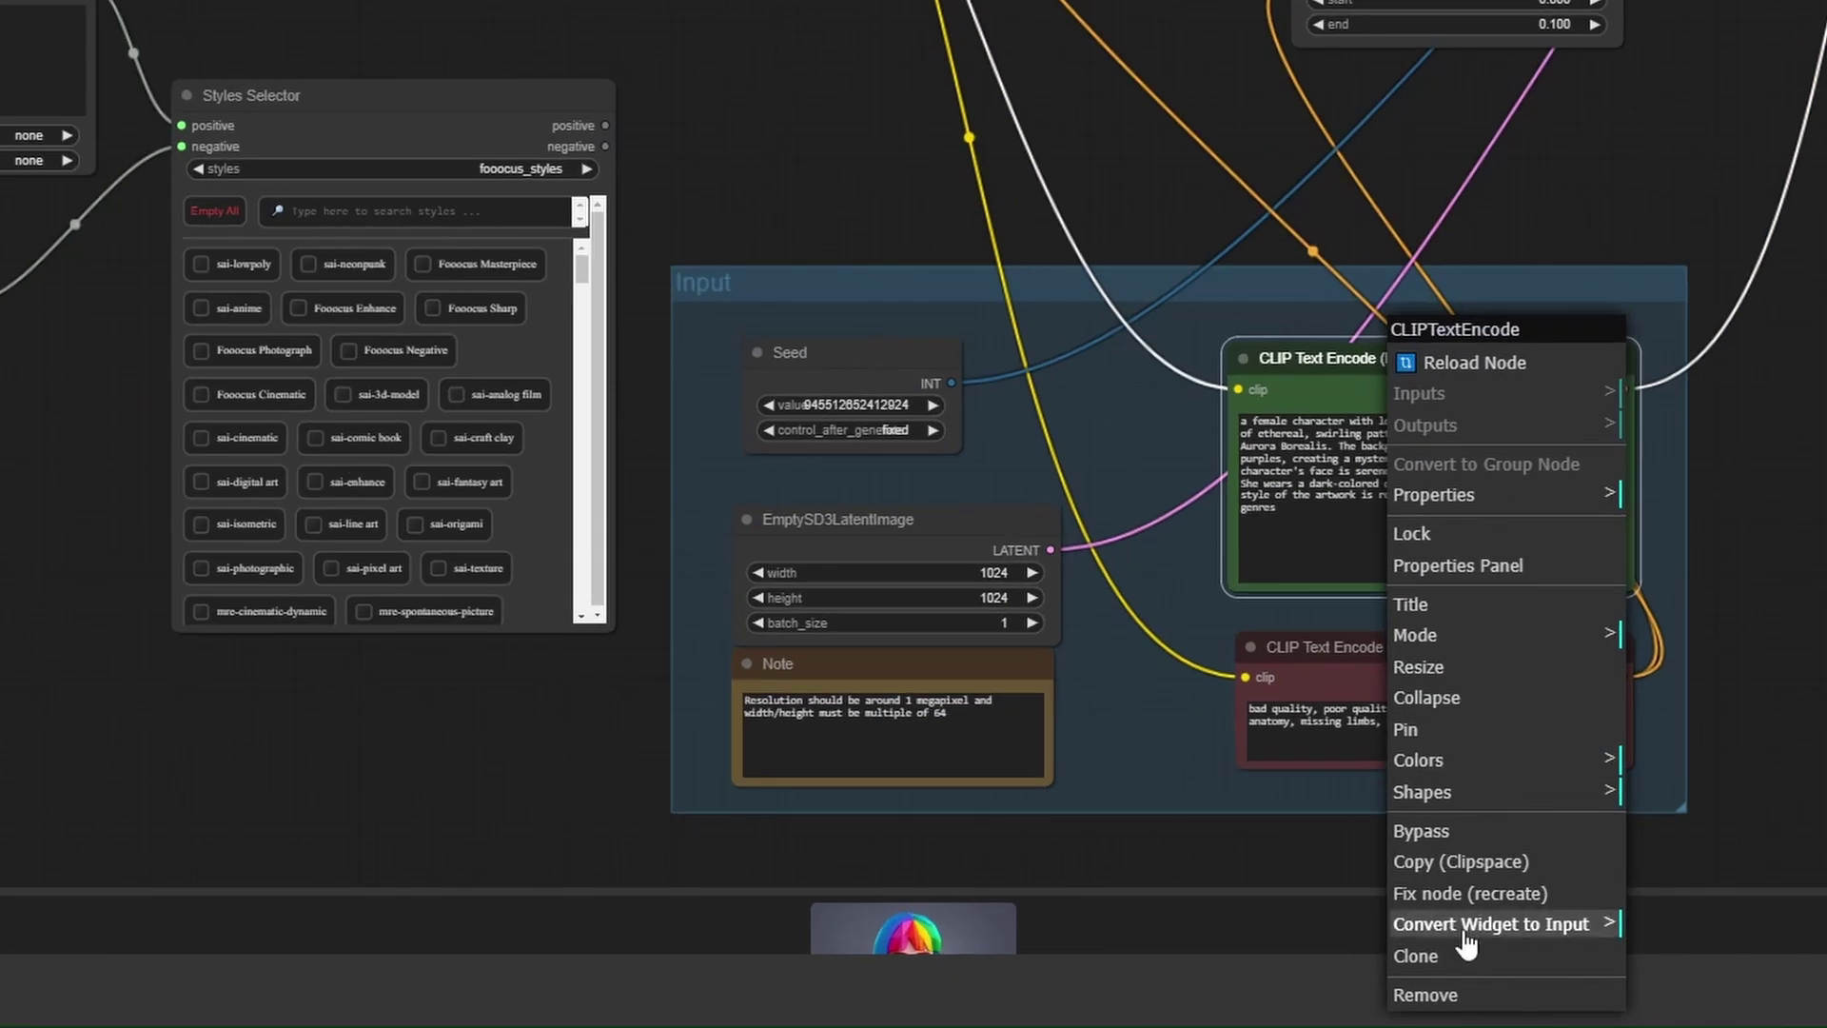
mouse_move(1465, 932)
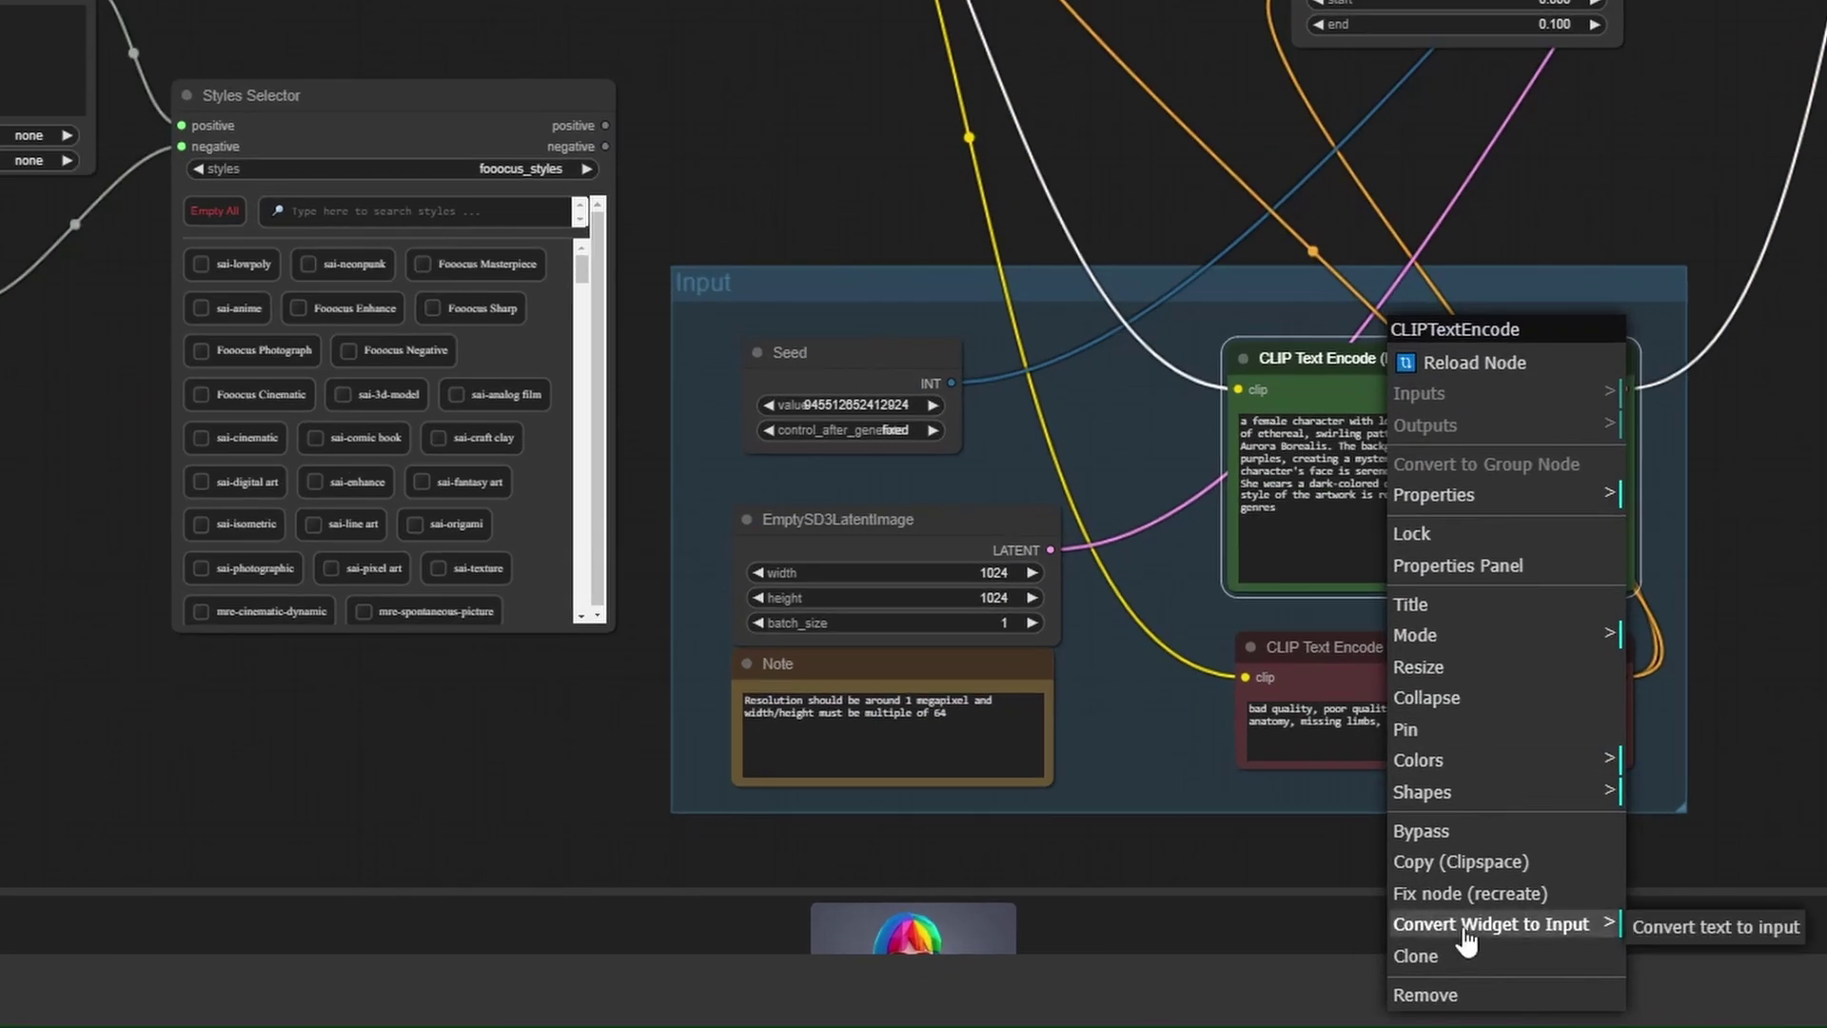
click(1678, 937)
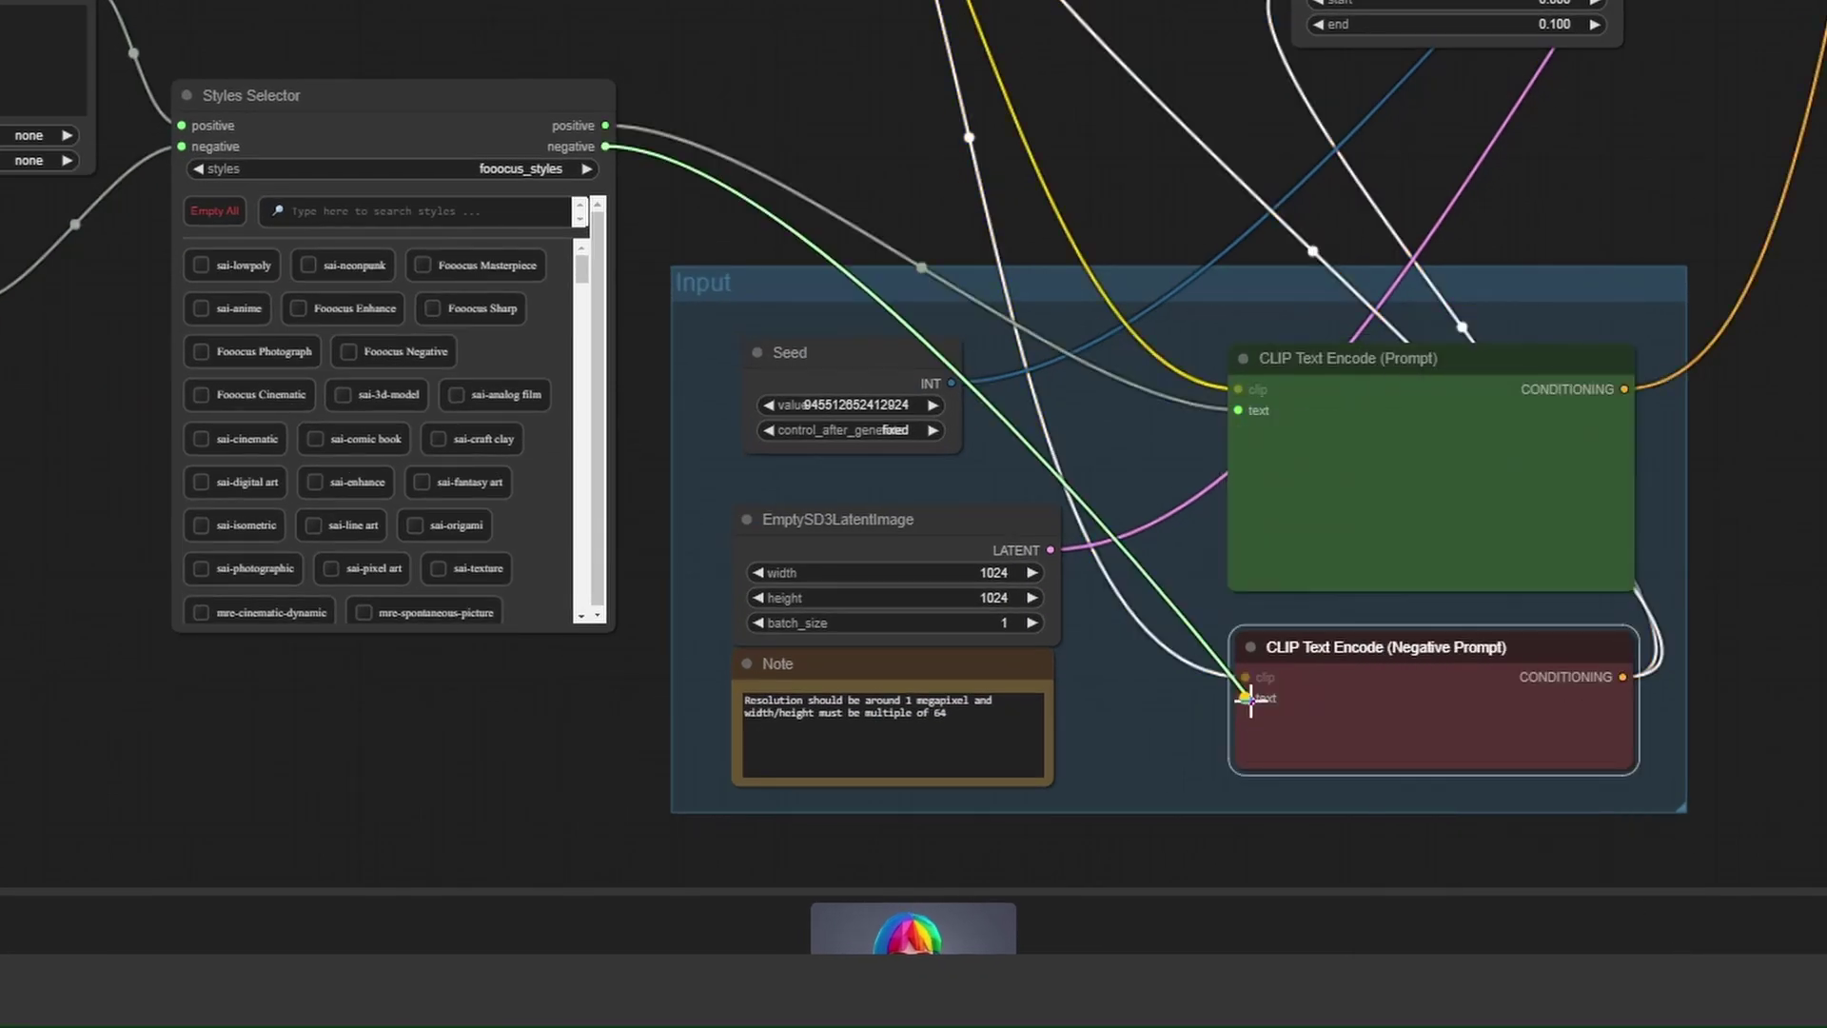
drag(1249, 701, 1252, 701)
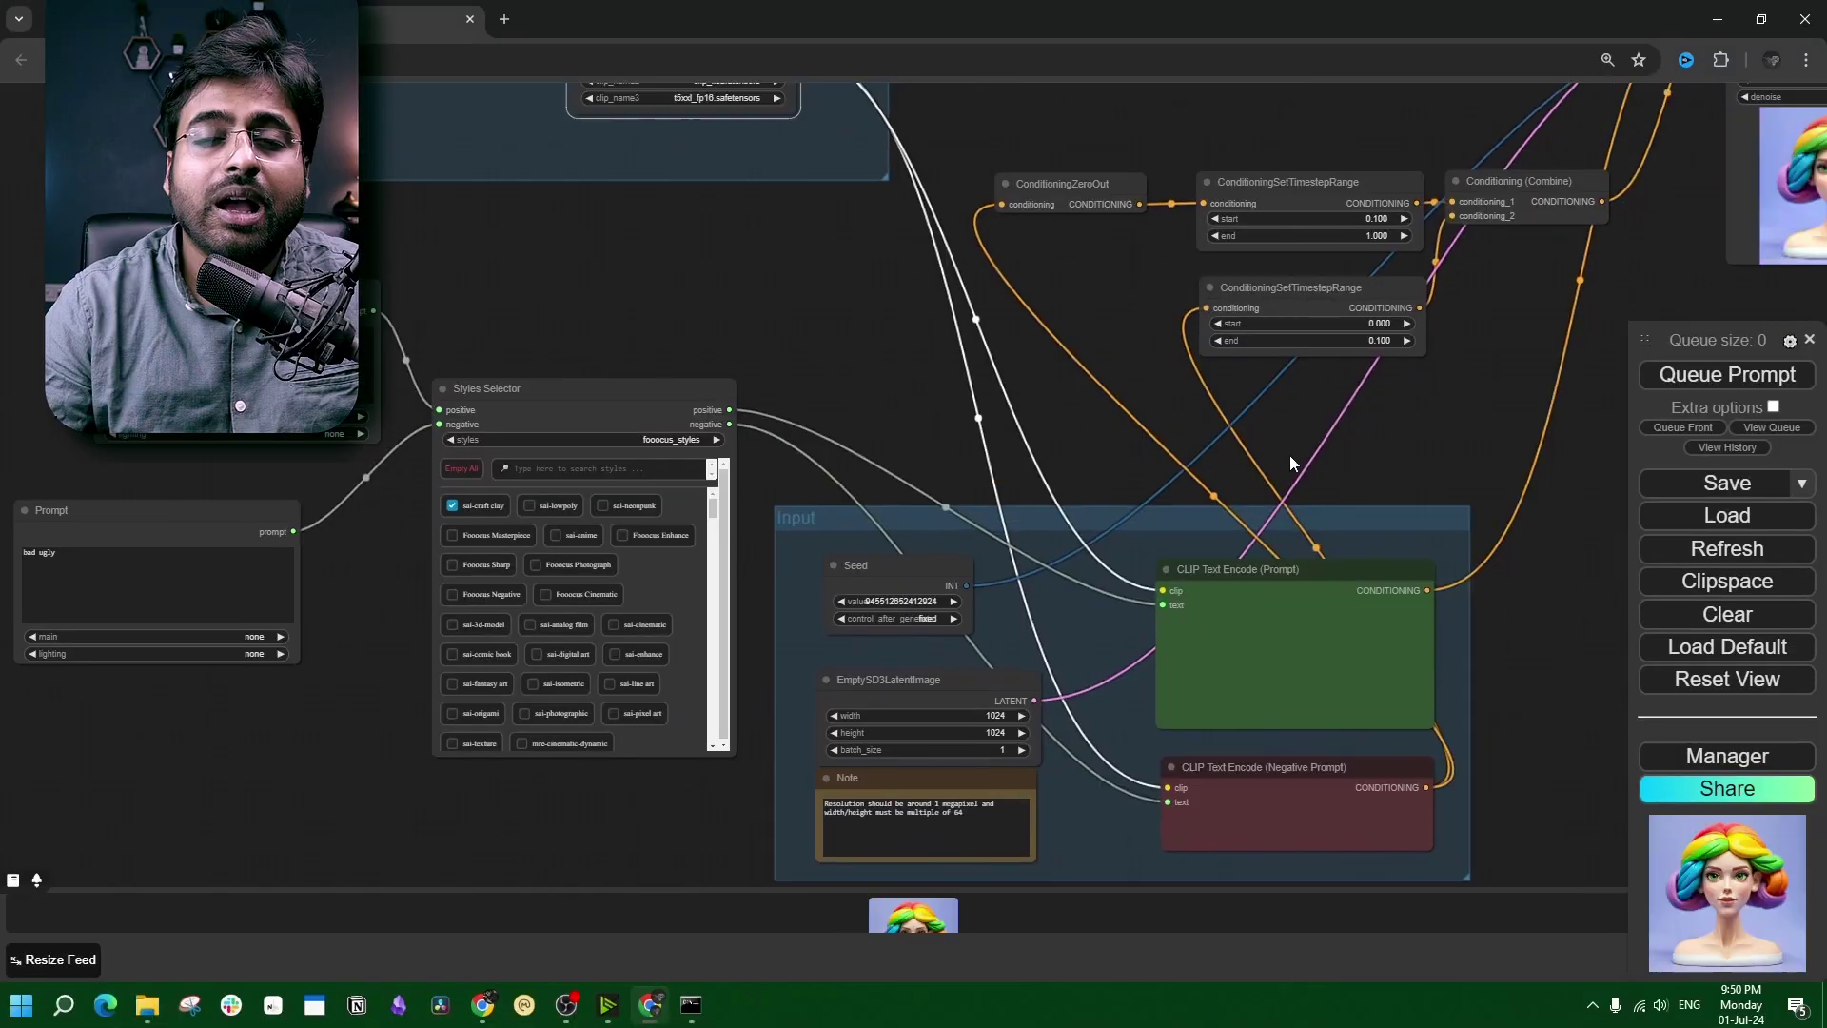
Zoom and pan to the SD3 Preview Image showing the clay-style rainbow-haired bust.
scroll(1289, 455, up, 5)
drag(1069, 660, 900, 664)
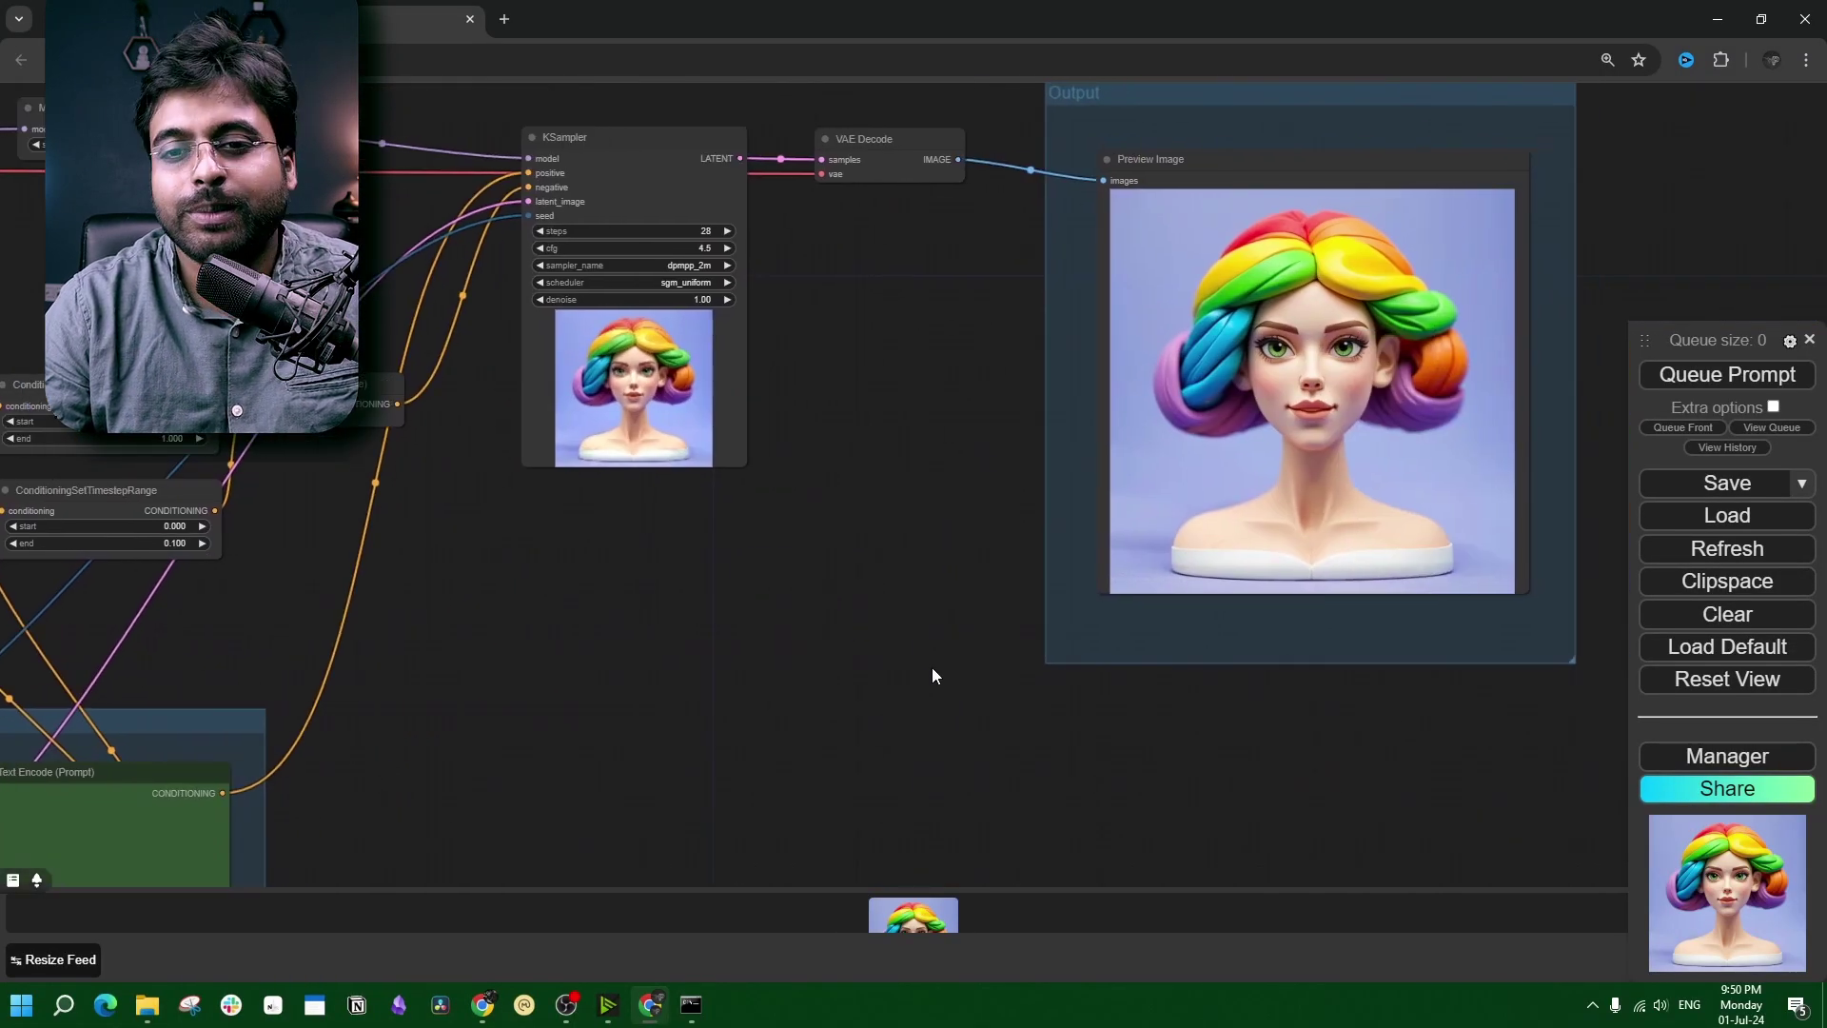